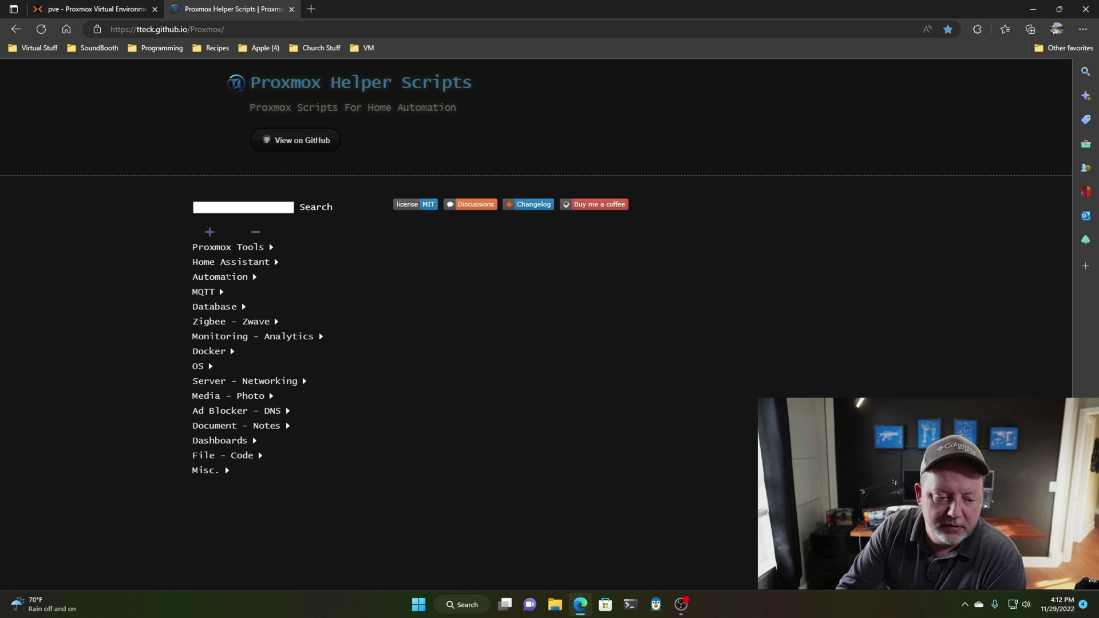
# - Expand the Home Assistant OS VM entry to show its install command and 4GB/32GB/2vCPU defaults
pyautogui.click(234, 261)
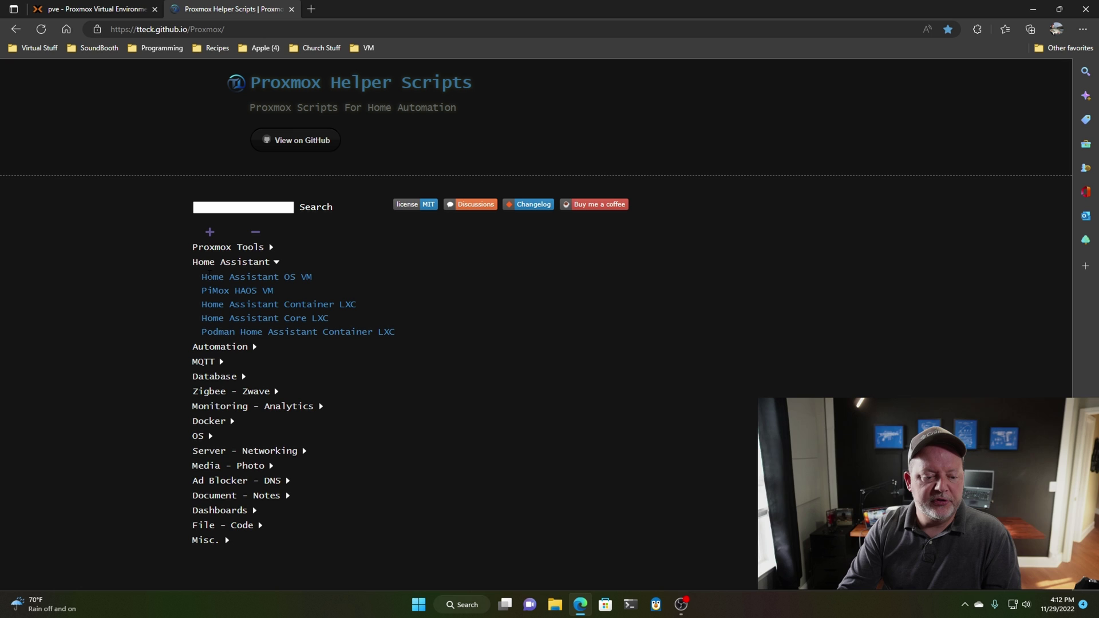
pyautogui.moveTo(198, 273); pyautogui.dragTo(318, 276)
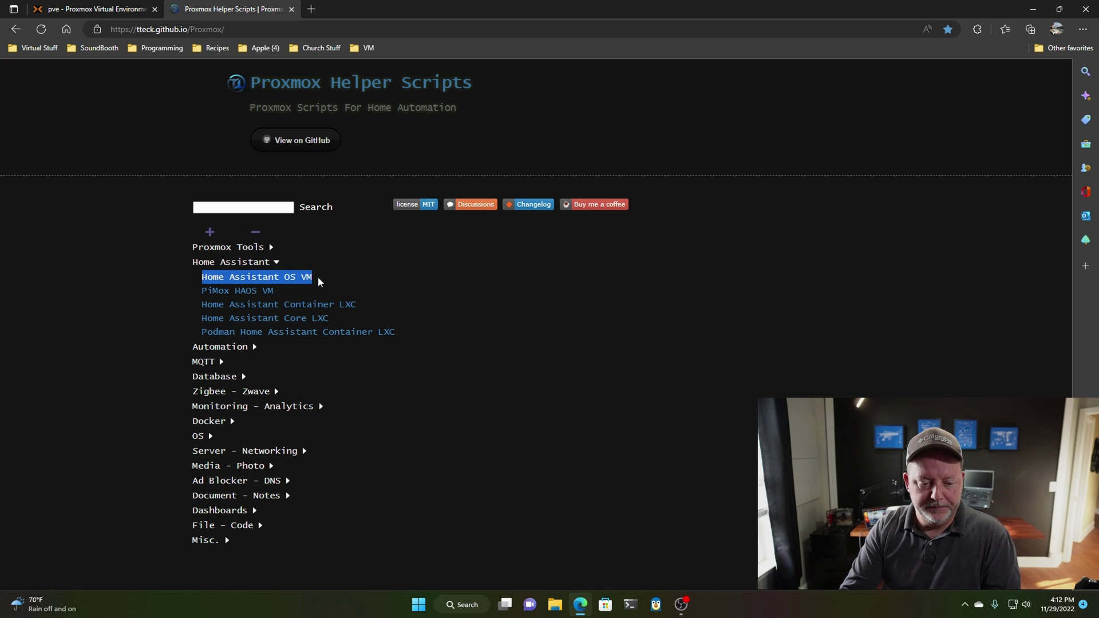
pyautogui.click(527, 354)
pyautogui.click(220, 346)
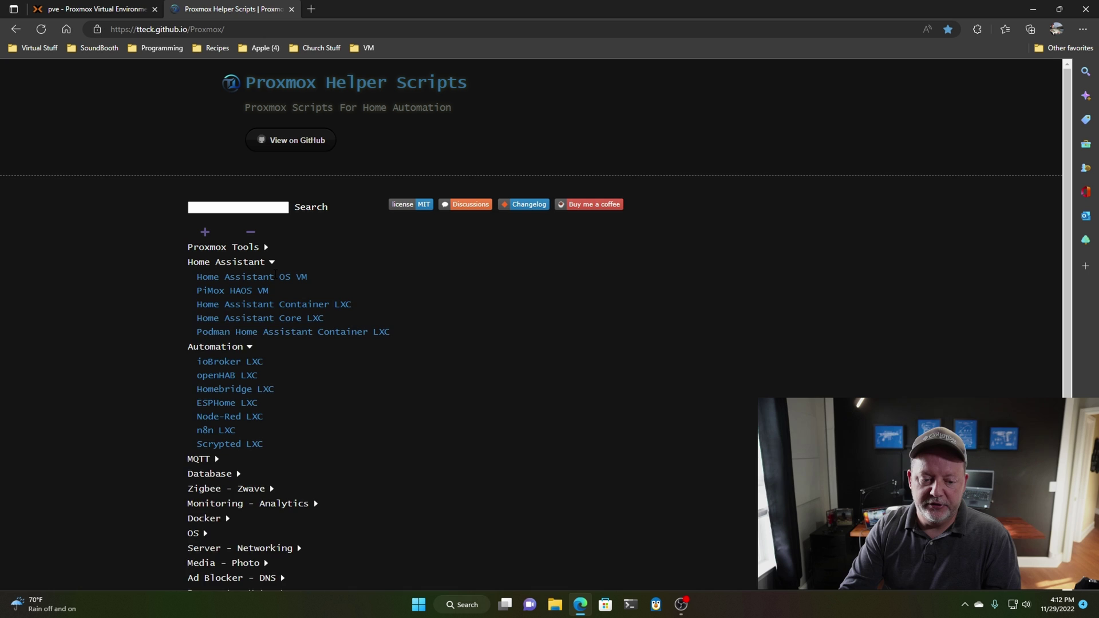
pyautogui.click(280, 277)
pyautogui.scroll(-3, 393, 300)
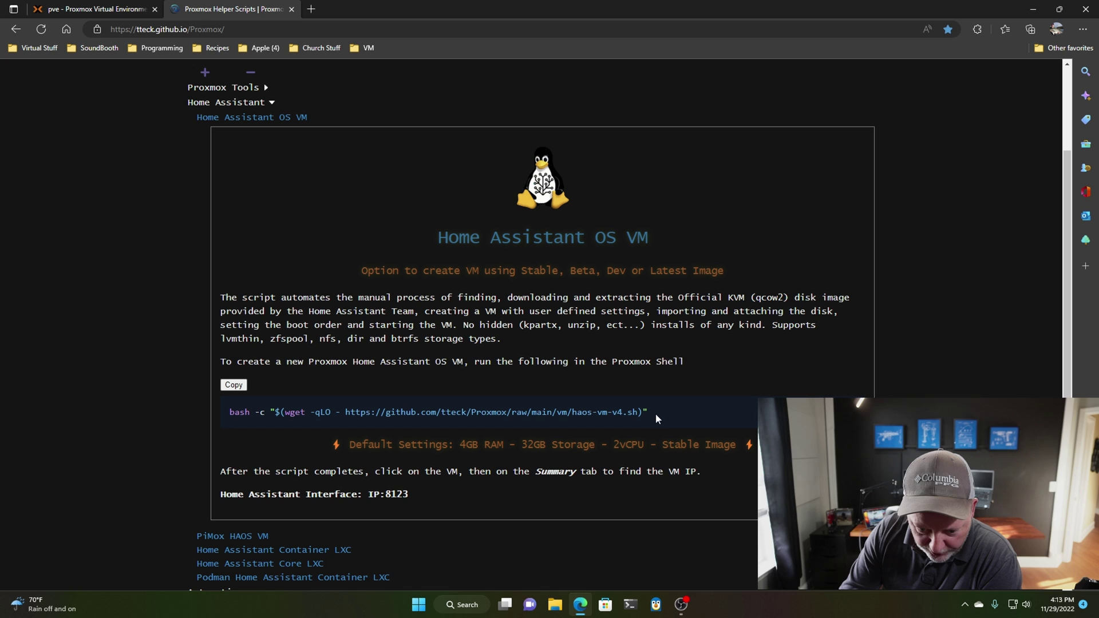
# - Copy the Home Assistant OS VM bash install command and return to the Proxmox VE tab
pyautogui.moveTo(657, 415); pyautogui.dragTo(231, 417)
pyautogui.rightClick(232, 416)
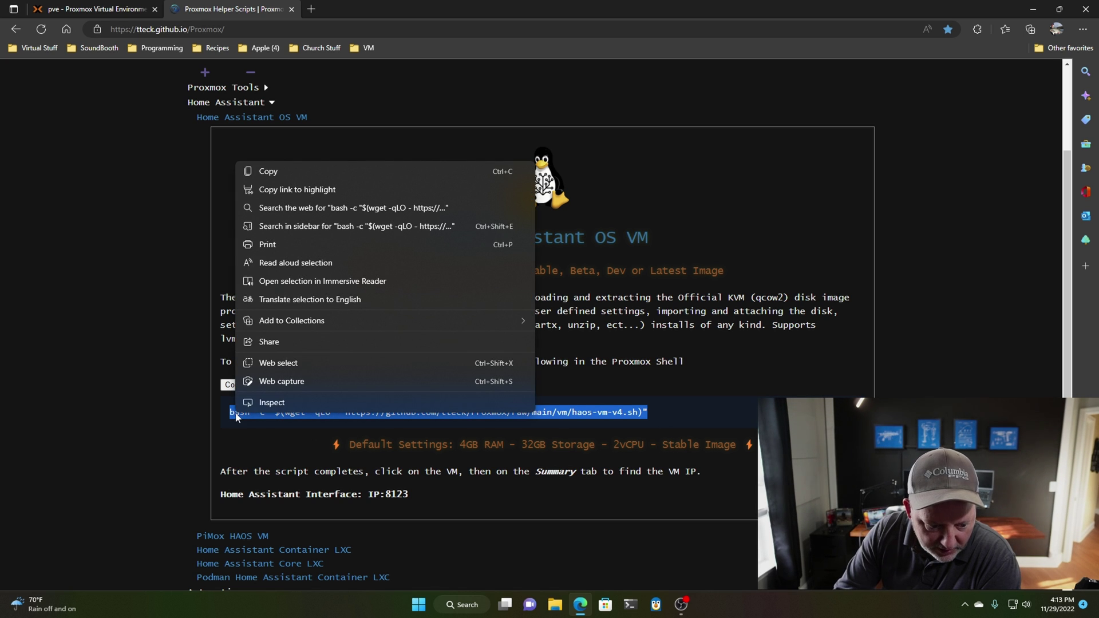
pyautogui.click(268, 172)
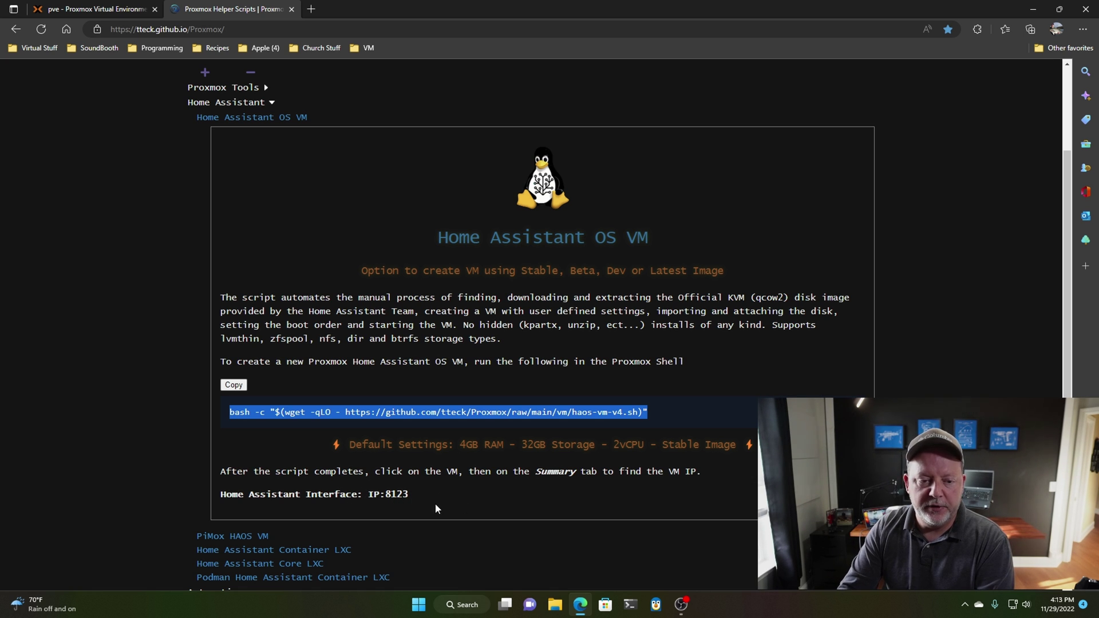
pyautogui.click(99, 10)
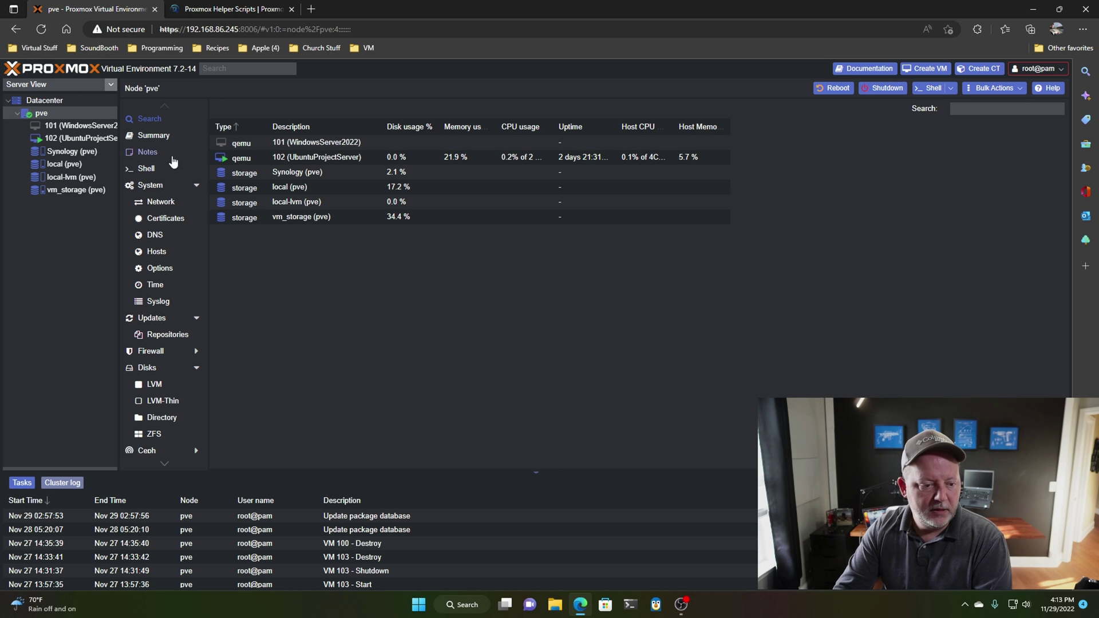
# - Paste and run the haos-vm-v4.sh install command in node pve's shell
pyautogui.click(66, 113)
pyautogui.click(147, 170)
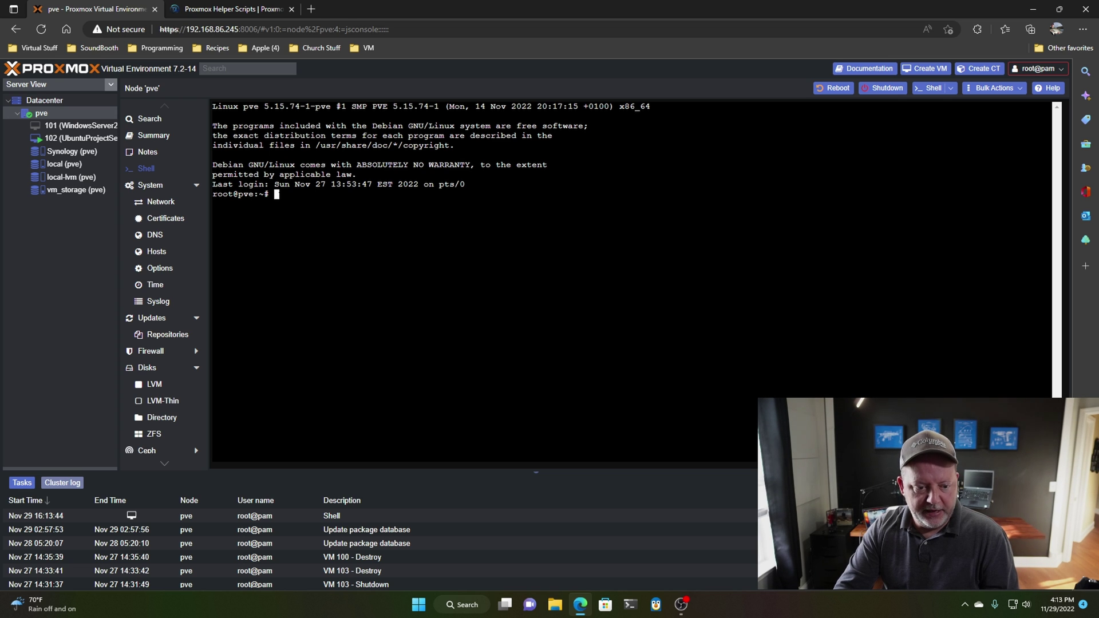
pyautogui.hotkey('ctrl', 'v')
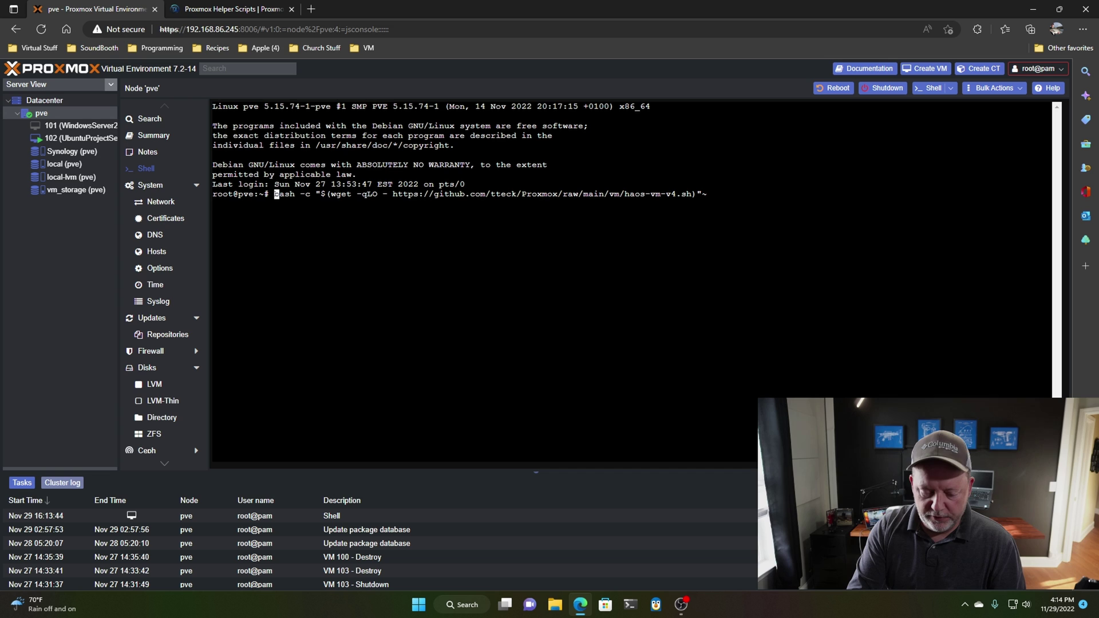
pyautogui.press('Return')
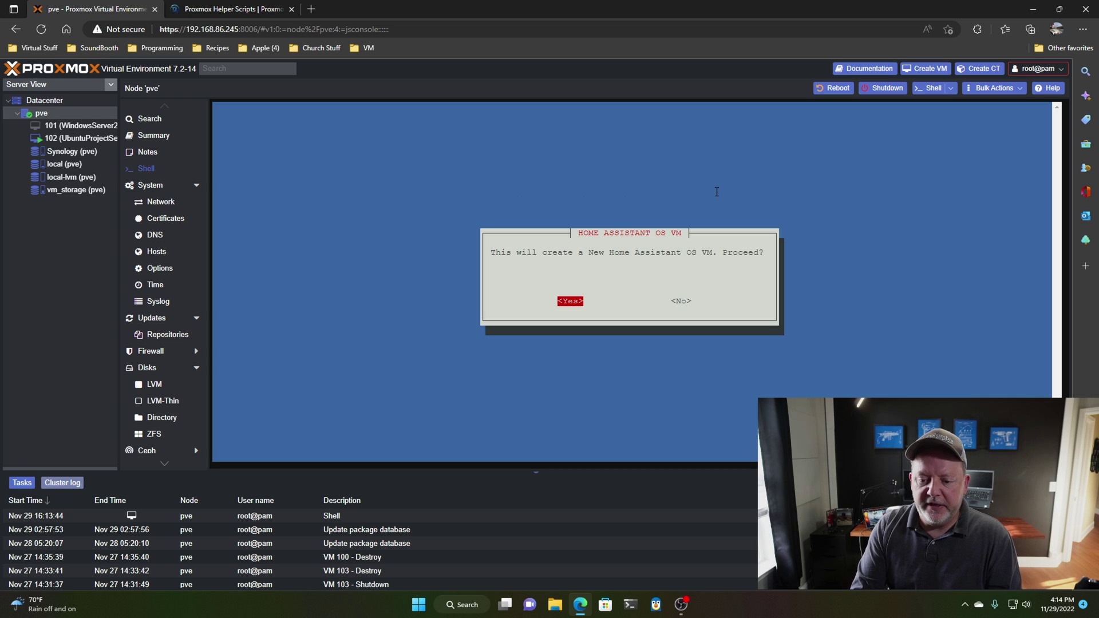
# - Confirm the new HAOS VM with default settings and choose vm_storage as its storage pool
pyautogui.press('Return')
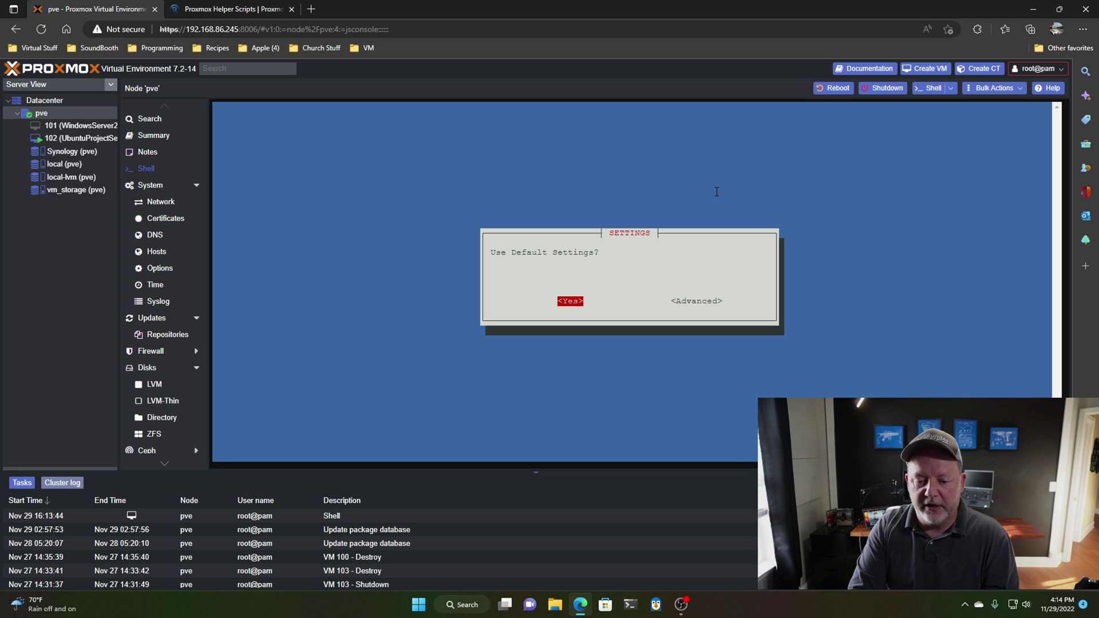
pyautogui.press('Return')
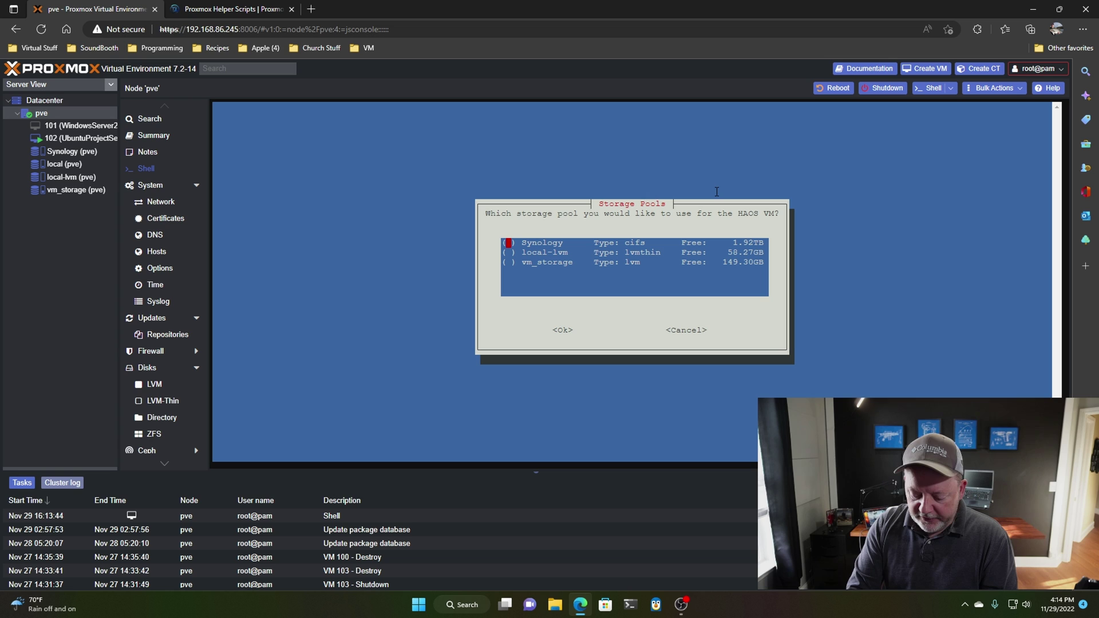
pyautogui.press('Down')
pyautogui.press('Down')
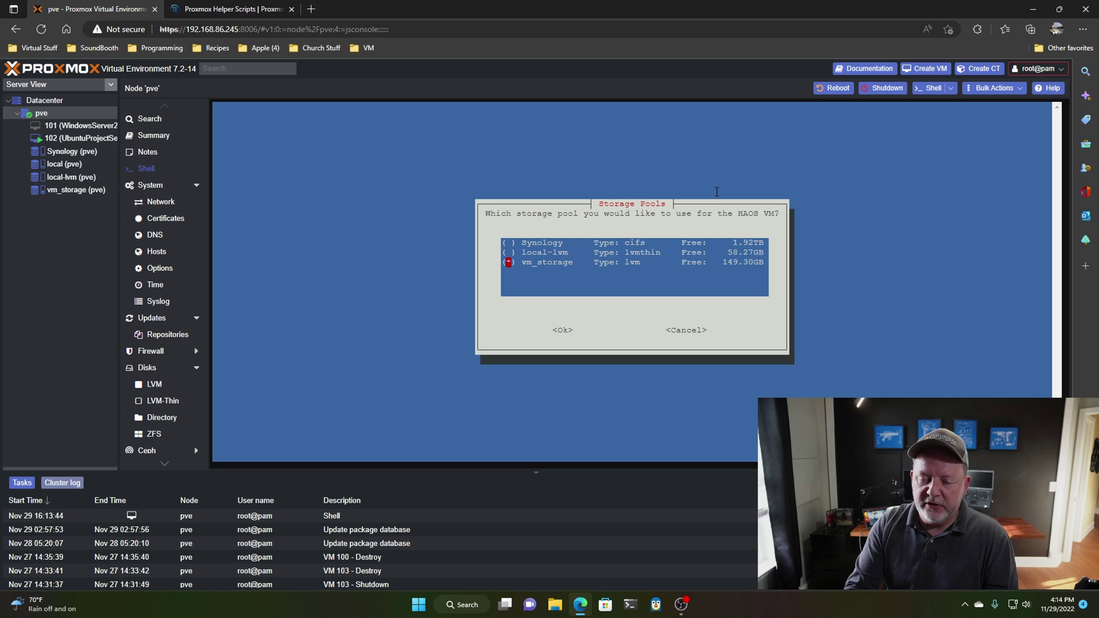
pyautogui.press('Tab')
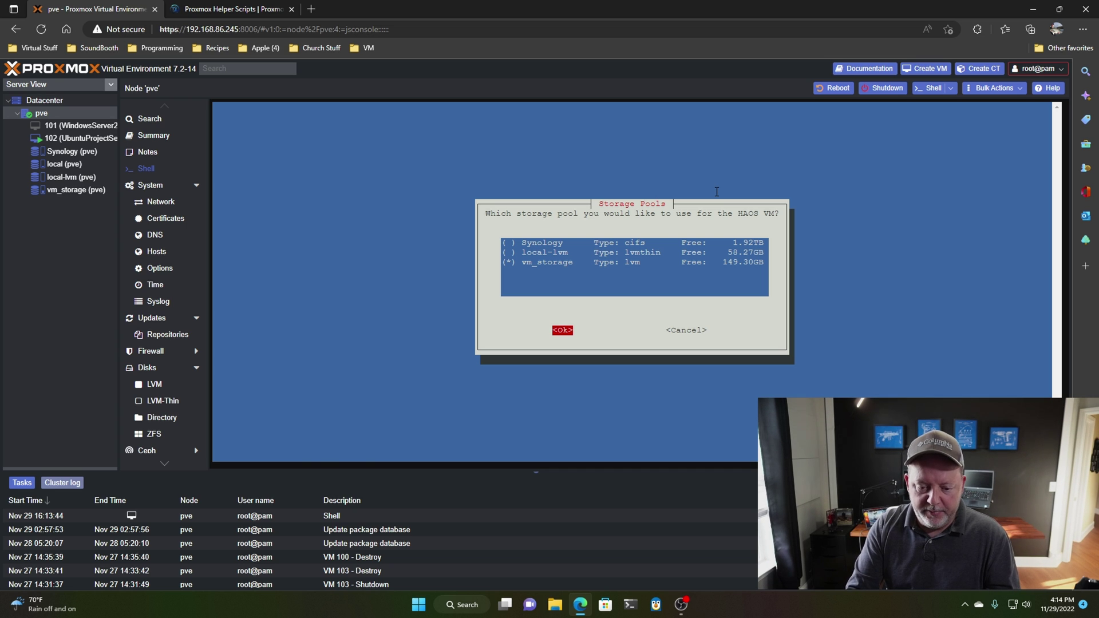
pyautogui.press('Return')
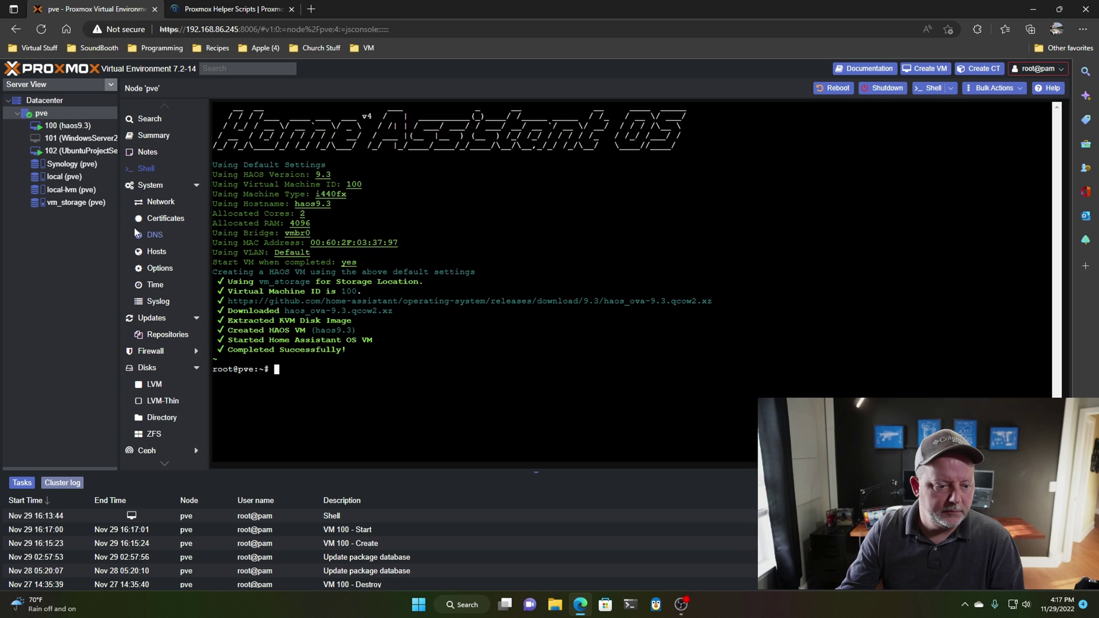
# - Check VM 100 (haos9.3)'s summary and hardware, then view its console
pyautogui.click(68, 125)
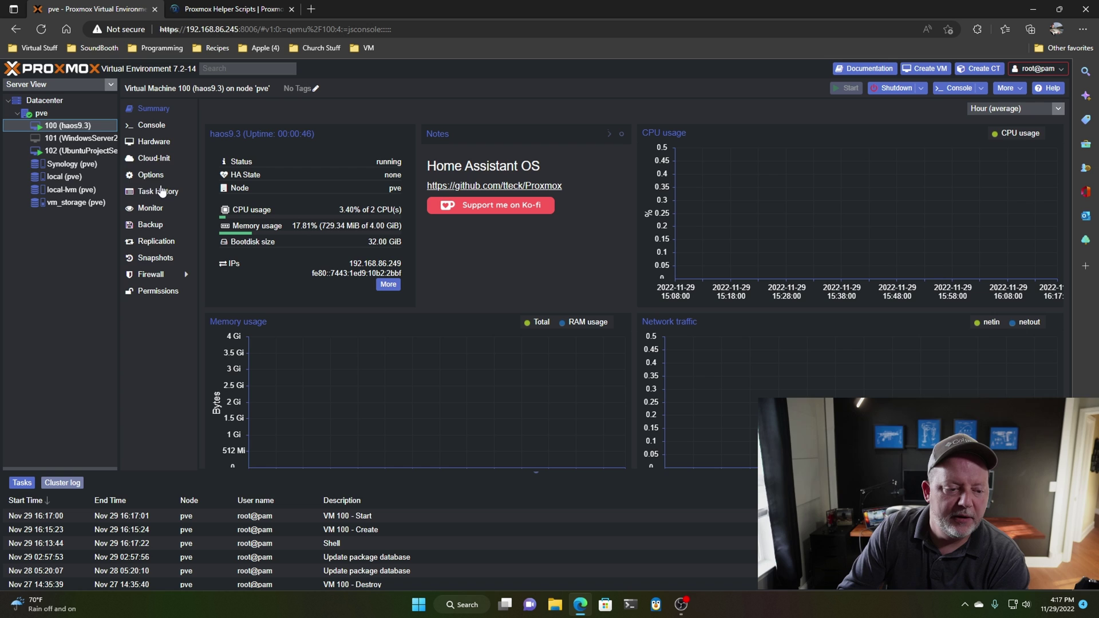
pyautogui.click(146, 141)
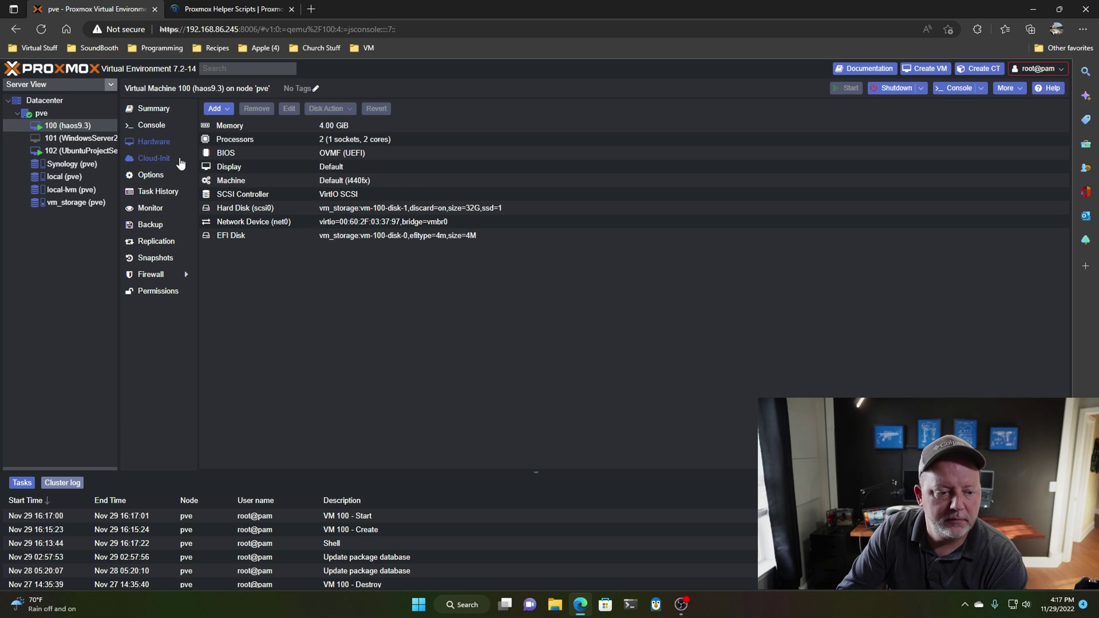
pyautogui.click(157, 124)
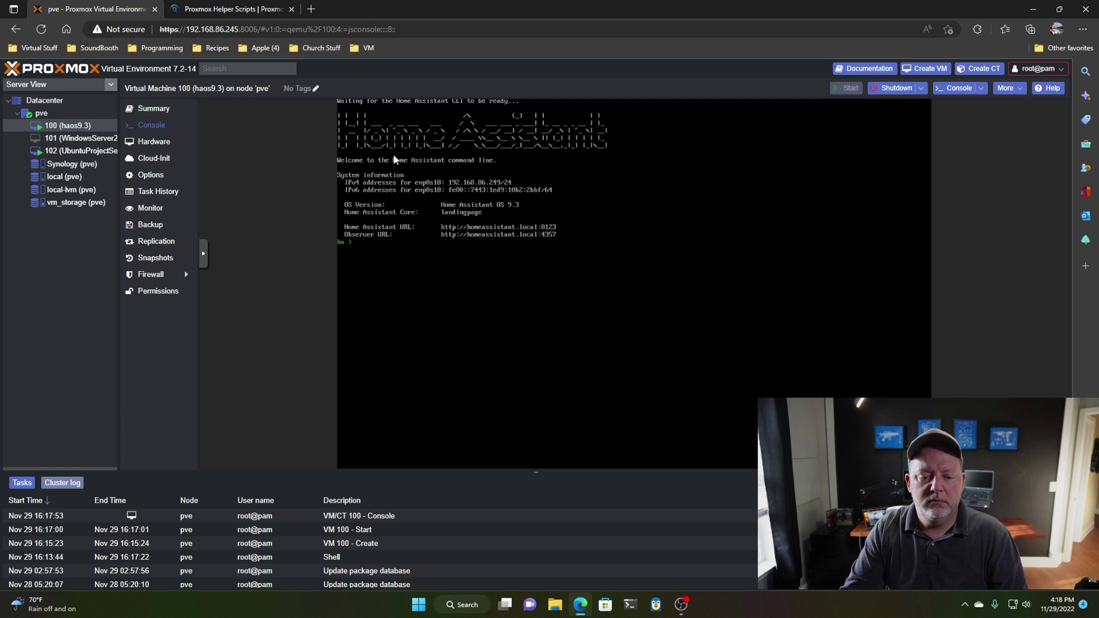
pyautogui.click(311, 11)
pyautogui.click(308, 28)
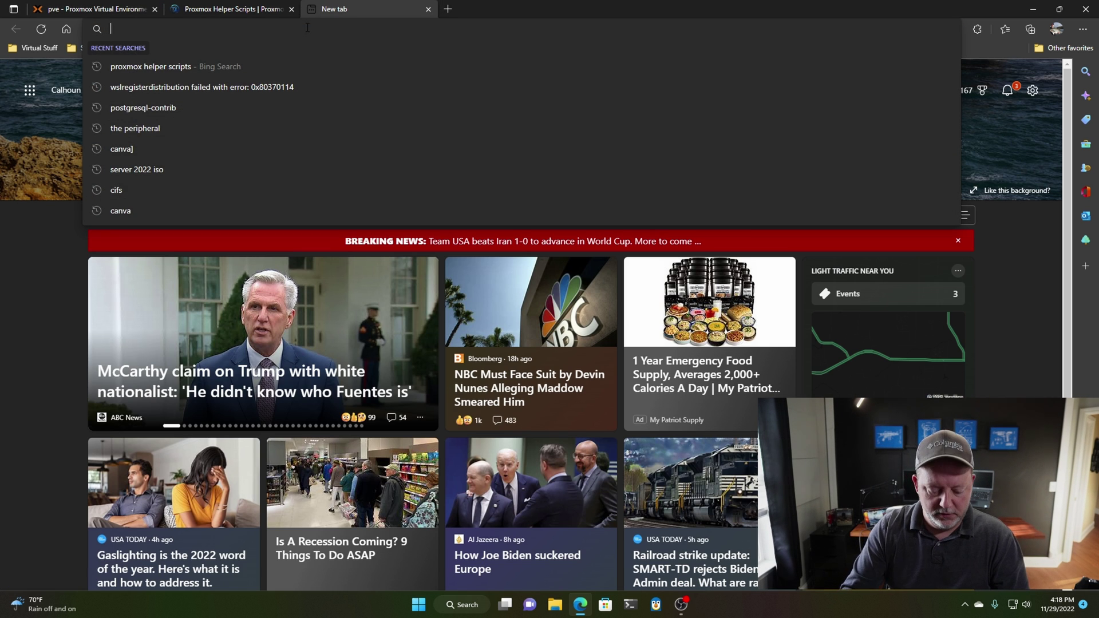
pyautogui.write('http')
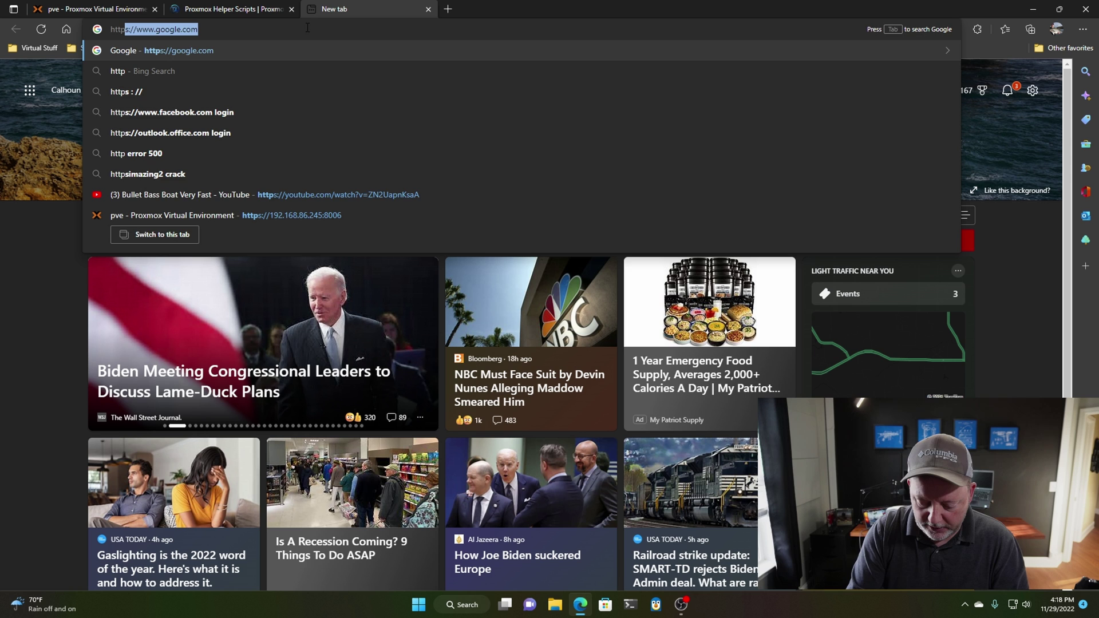
pyautogui.write('://')
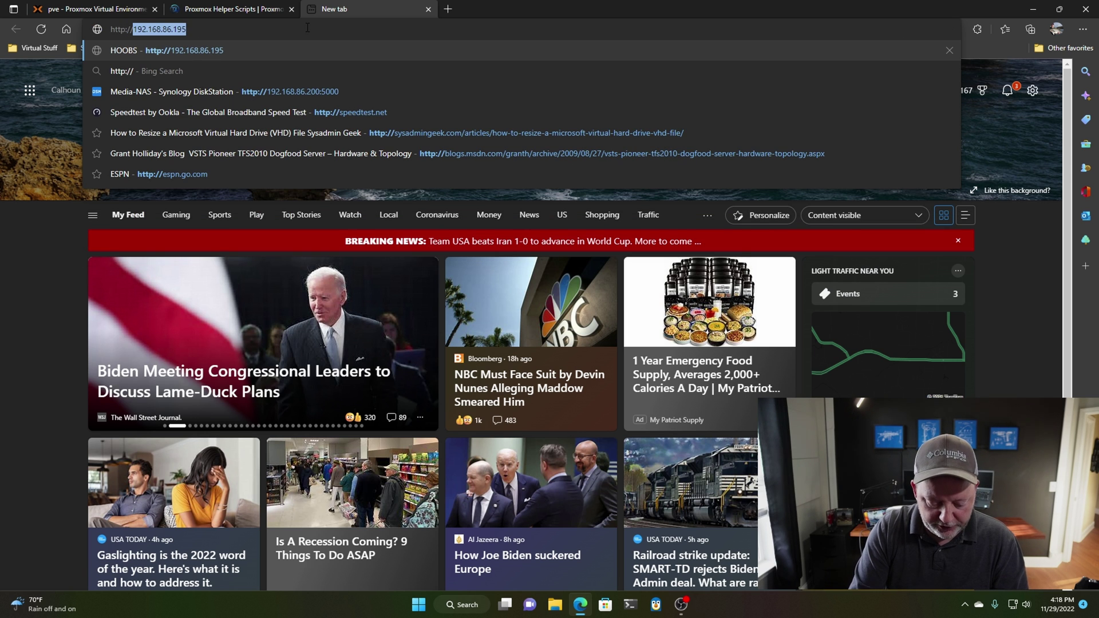
pyautogui.write('homes')
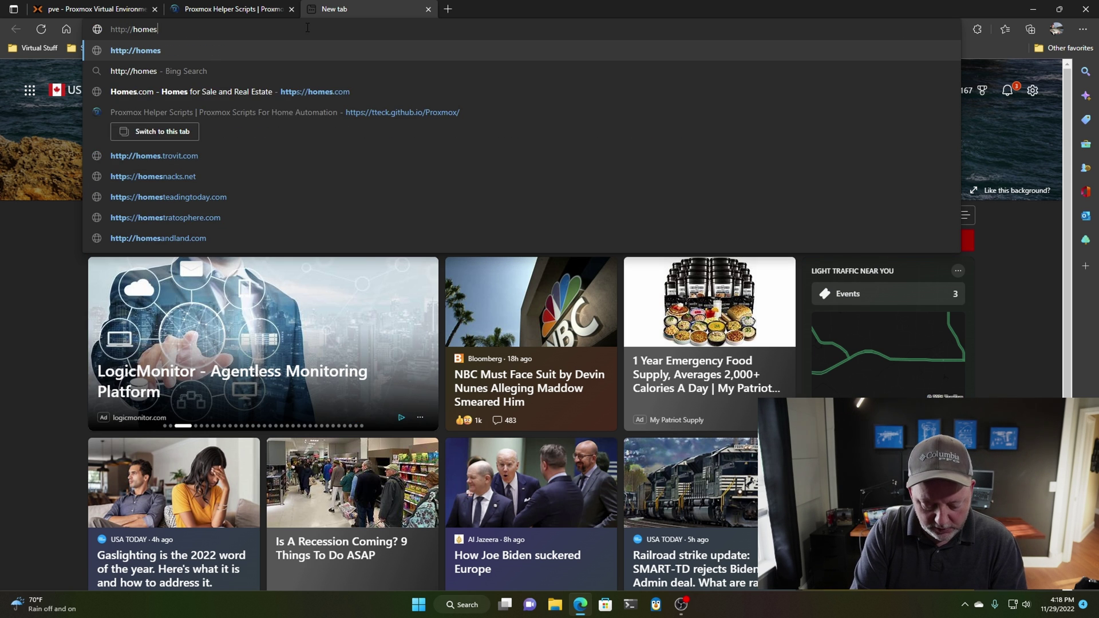
pyautogui.press('BackSpace')
pyautogui.write('ass')
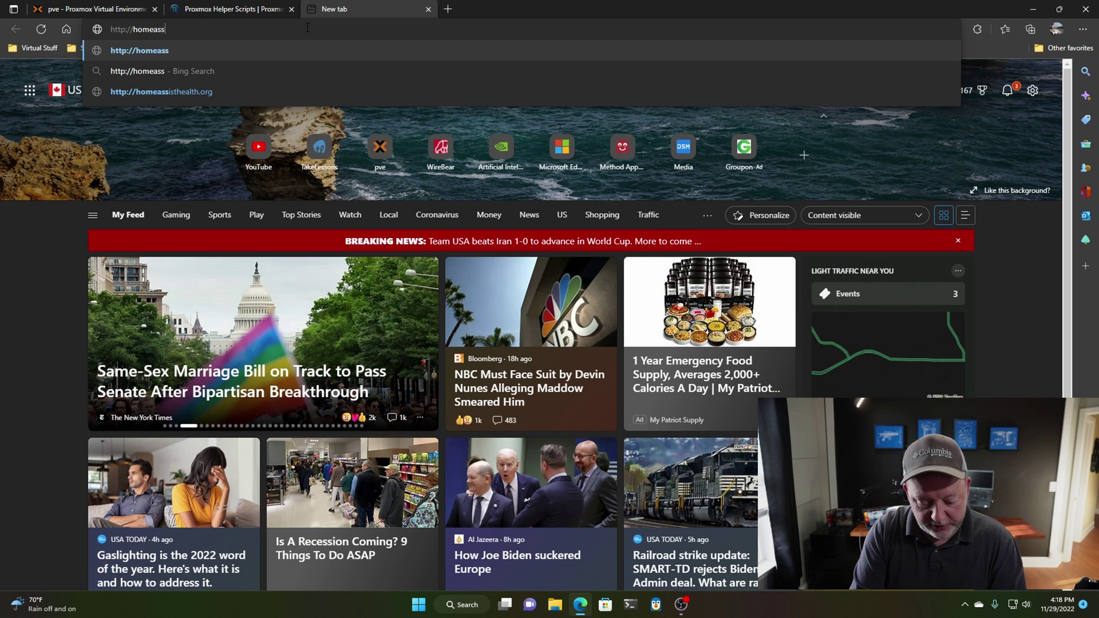
pyautogui.write('istant')
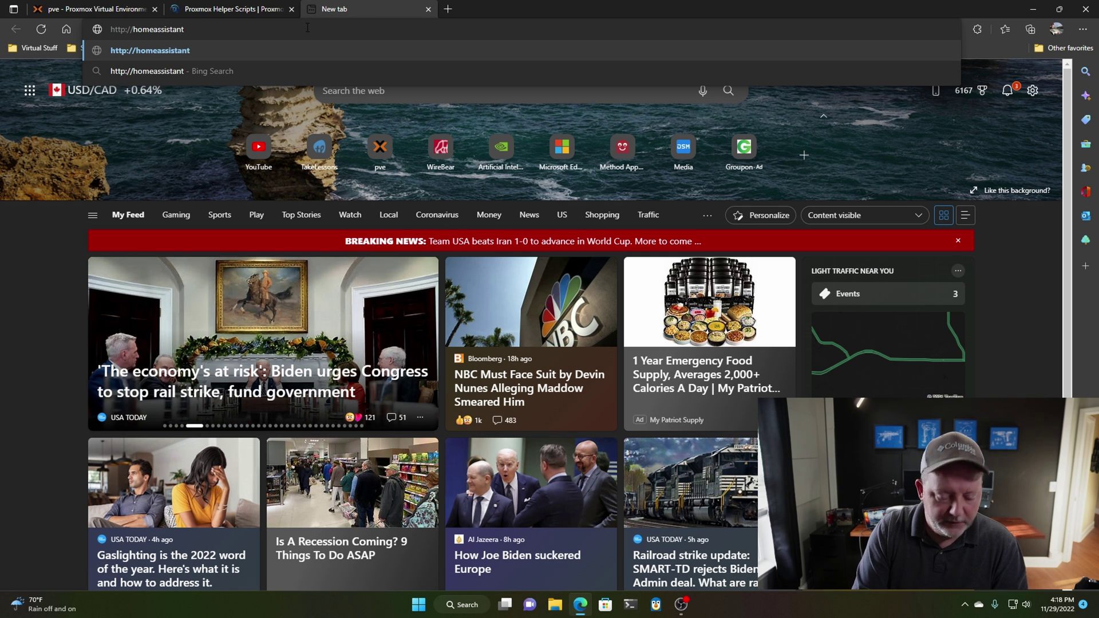
pyautogui.write('.local')
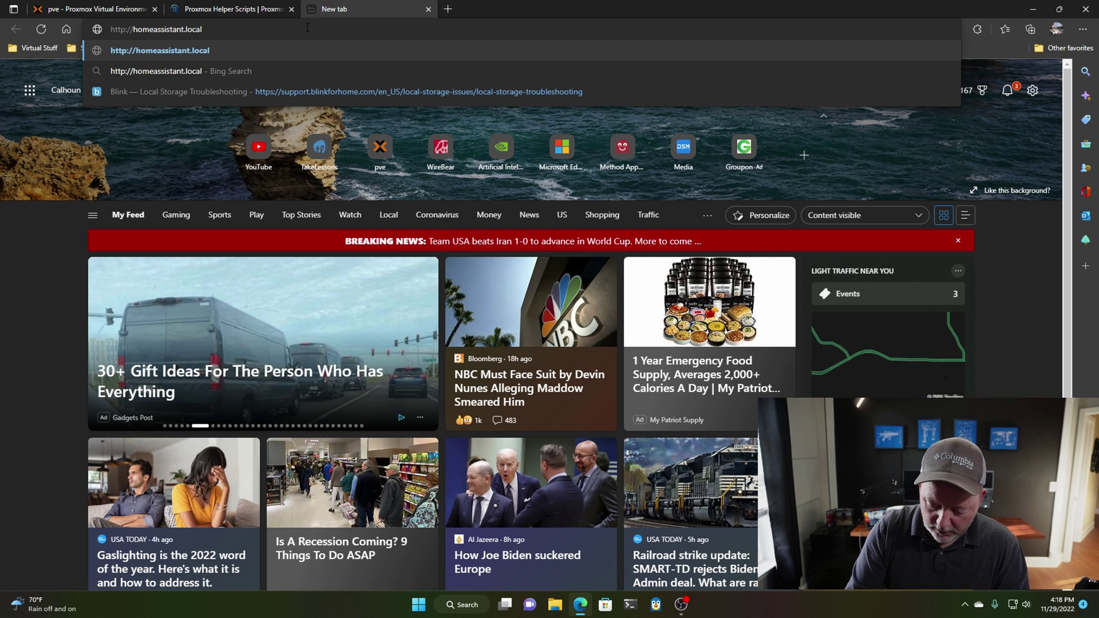
pyautogui.write(':8123')
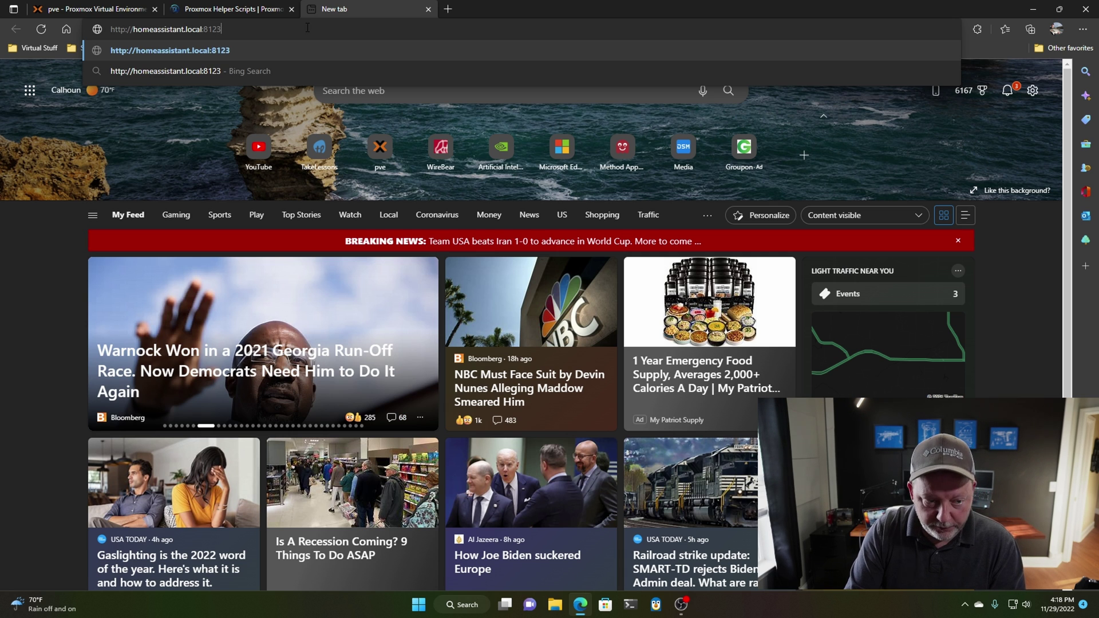
pyautogui.press('Return')
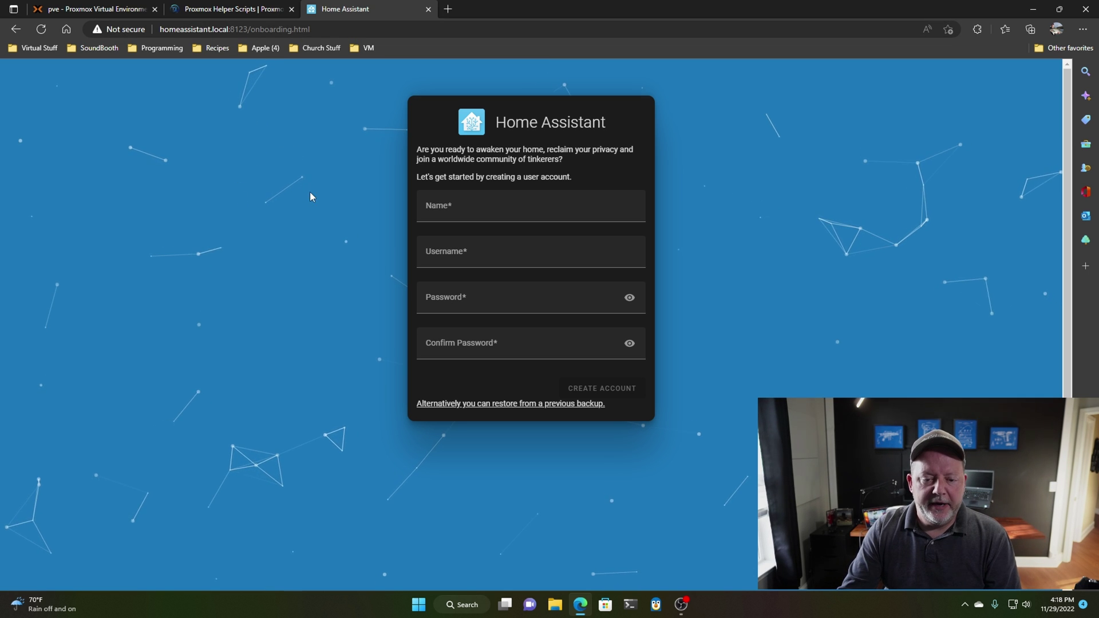
# - Enter the account name, then set America/New_York time zone, US customary units and USD currency
pyautogui.click(440, 206)
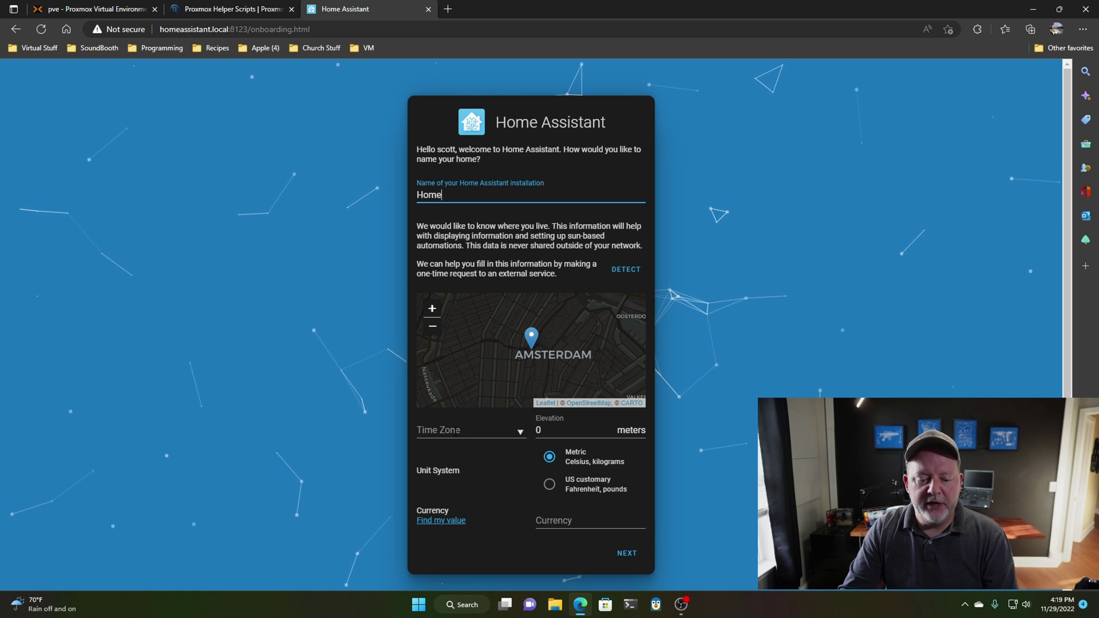
pyautogui.click(452, 431)
pyautogui.write('e')
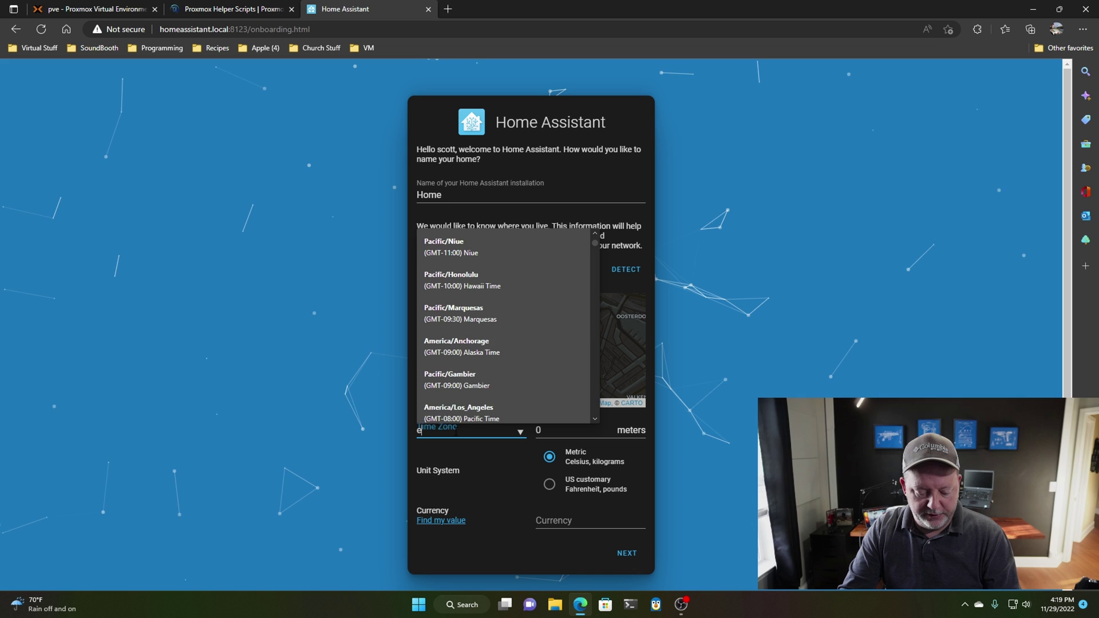
pyautogui.write('ast')
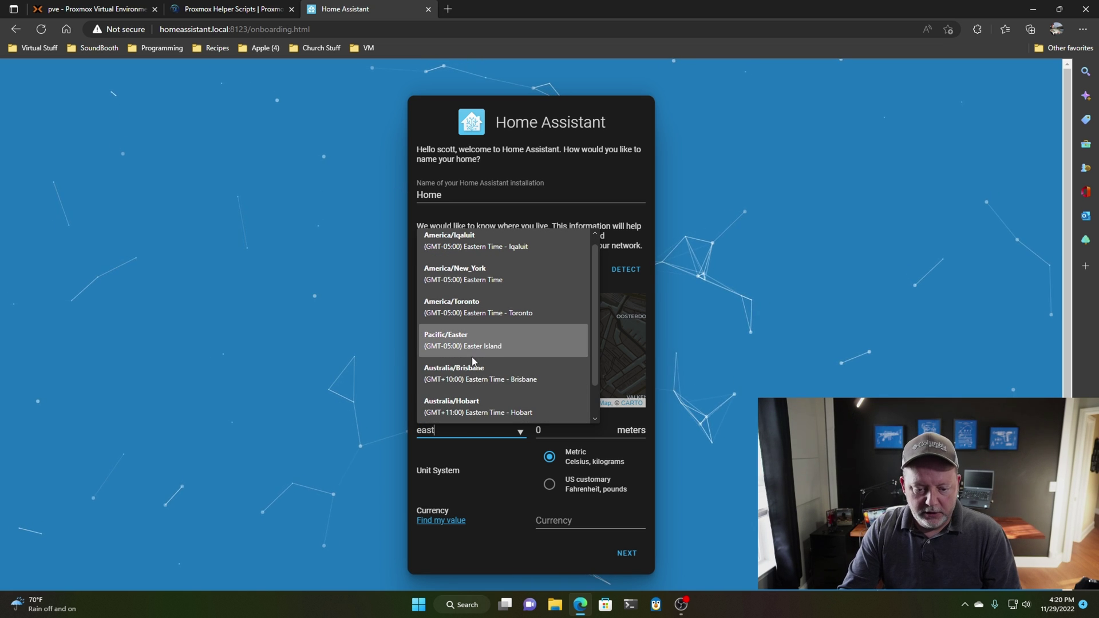
pyautogui.click(467, 274)
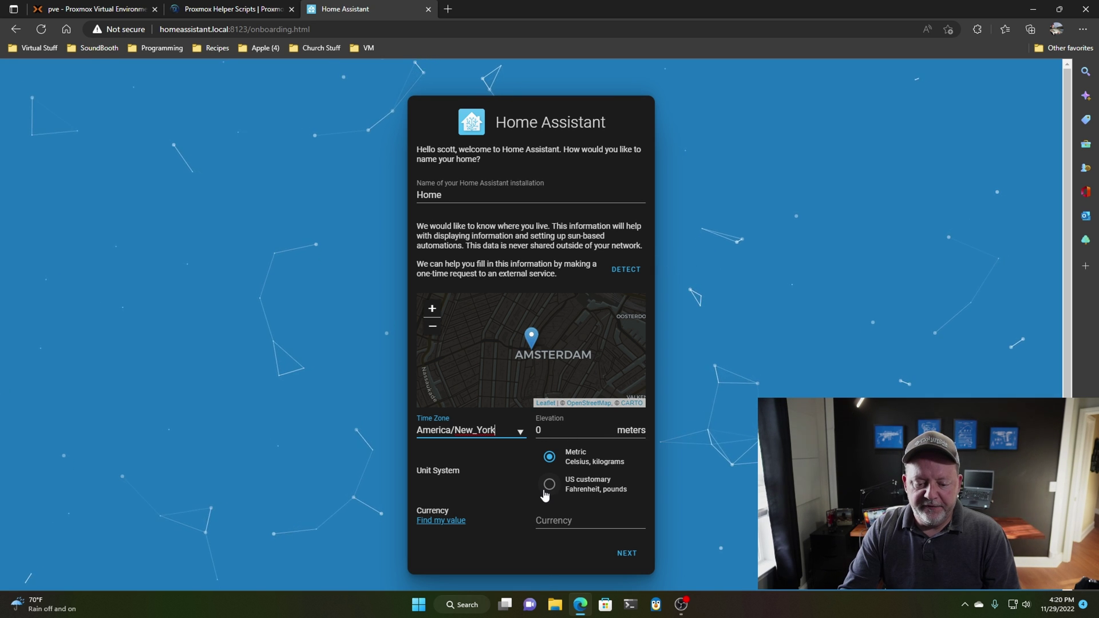
pyautogui.click(549, 486)
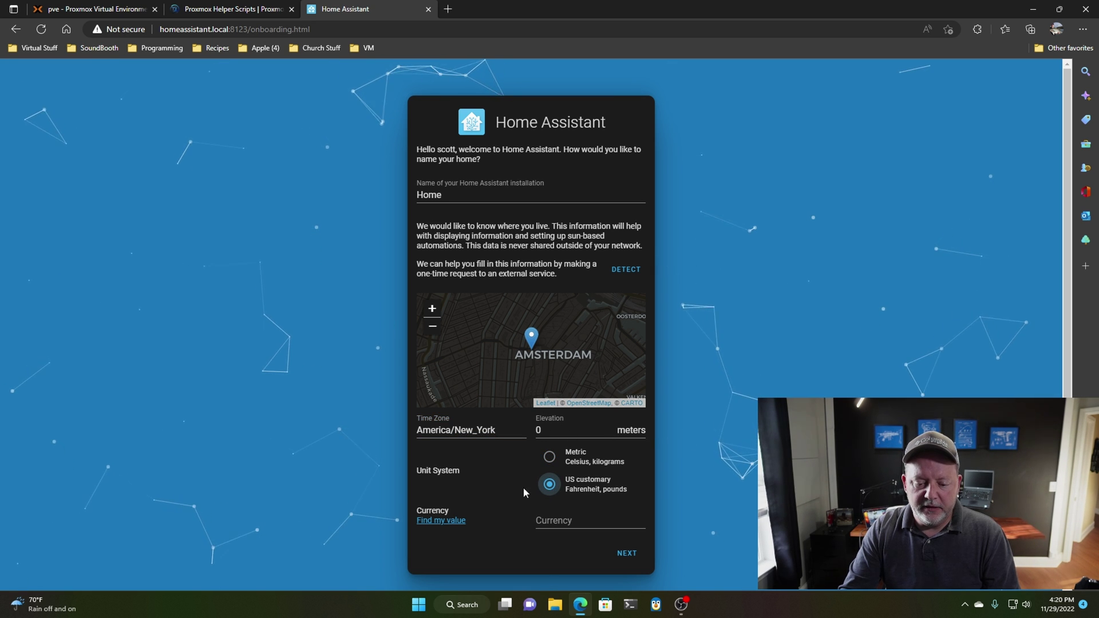
pyautogui.click(561, 519)
pyautogui.write('US')
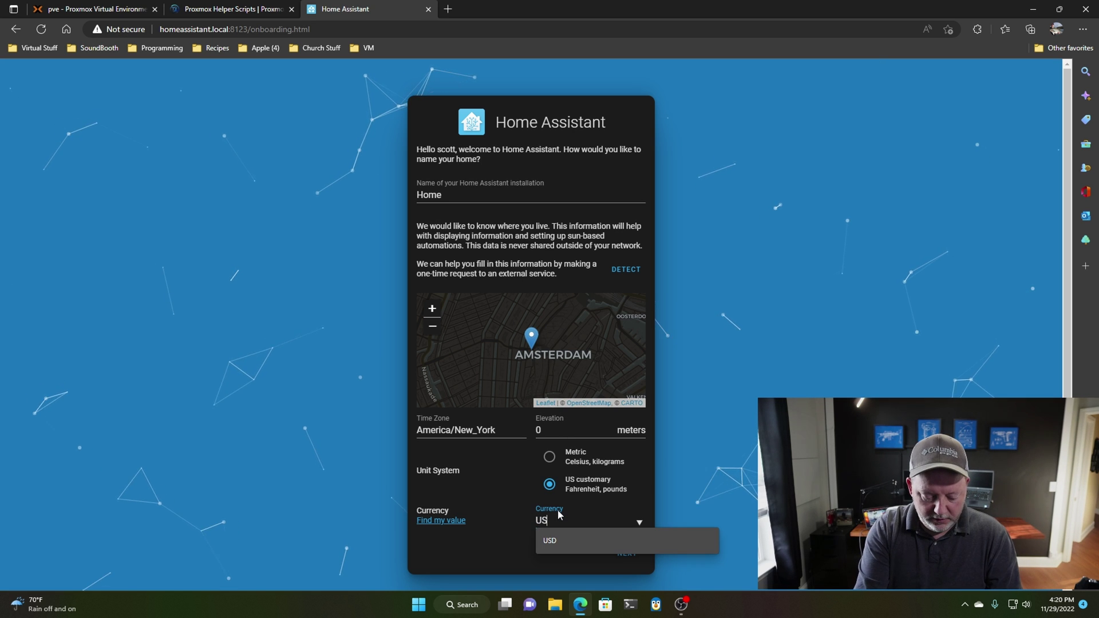
pyautogui.write('D')
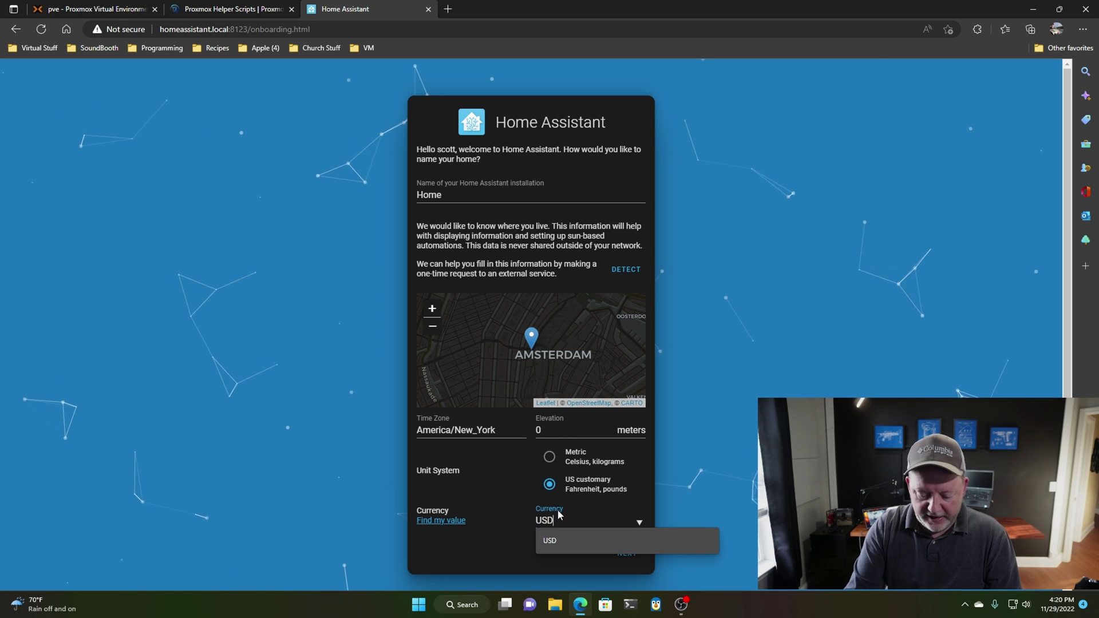
pyautogui.press('Return')
pyautogui.press('Return')
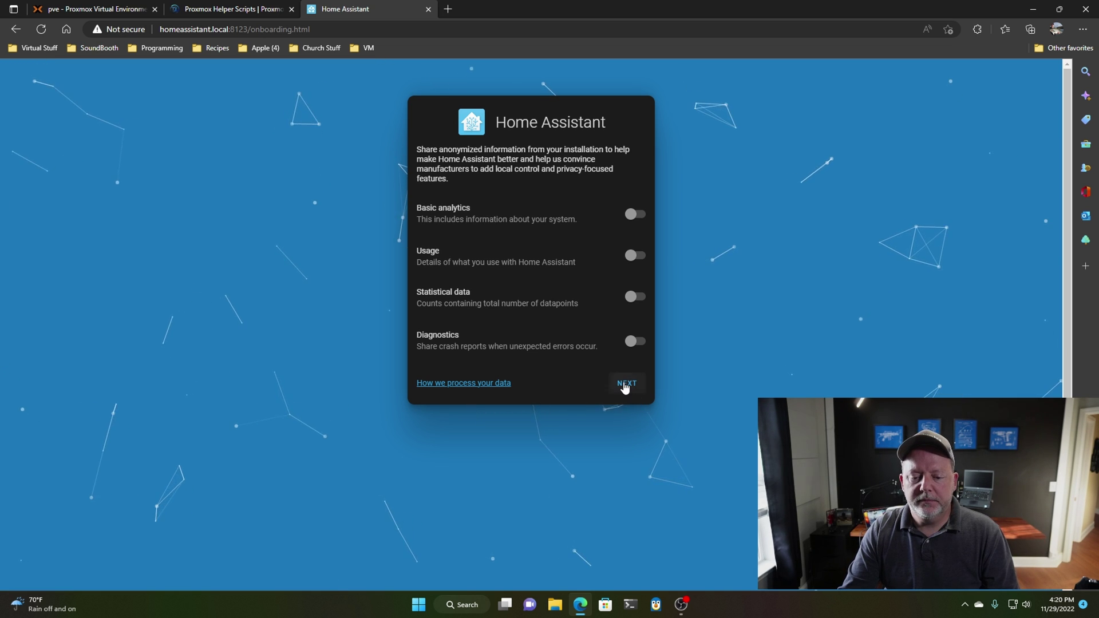
# - Continue with all analytics sharing off and finish onboarding to the Overview dashboard
pyautogui.click(625, 387)
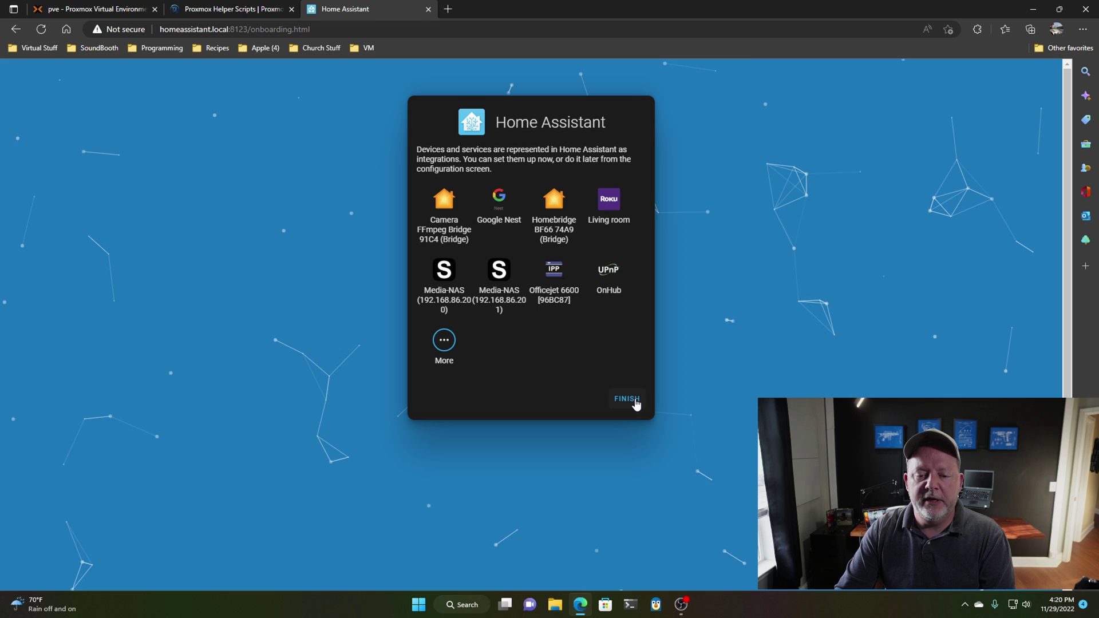
pyautogui.click(636, 403)
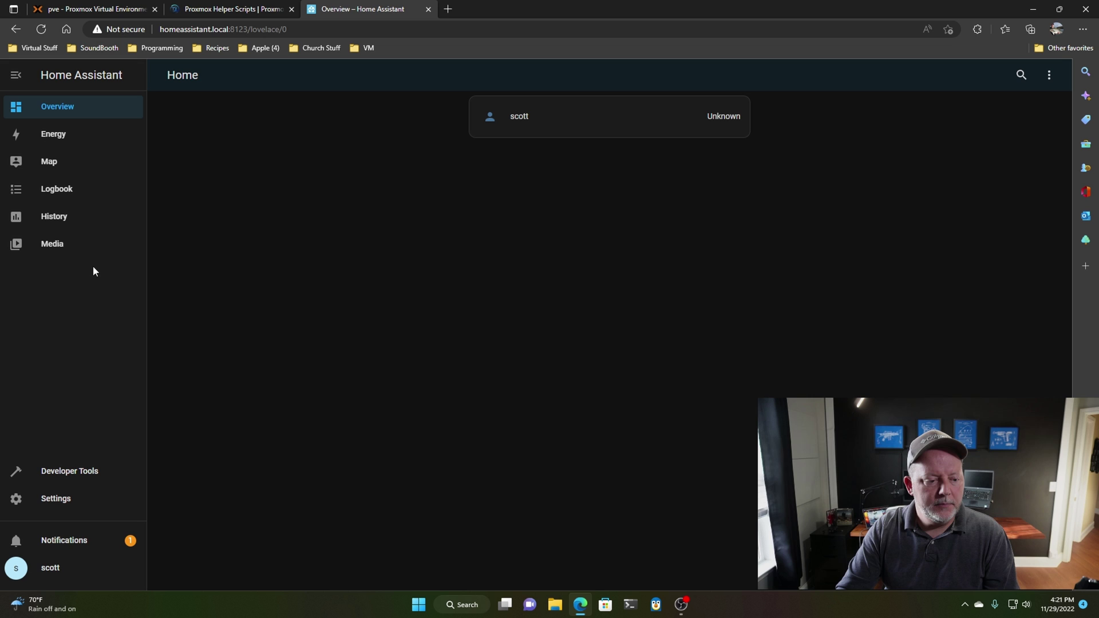
# - Go to the Settings page from the sidebar
pyautogui.click(67, 501)
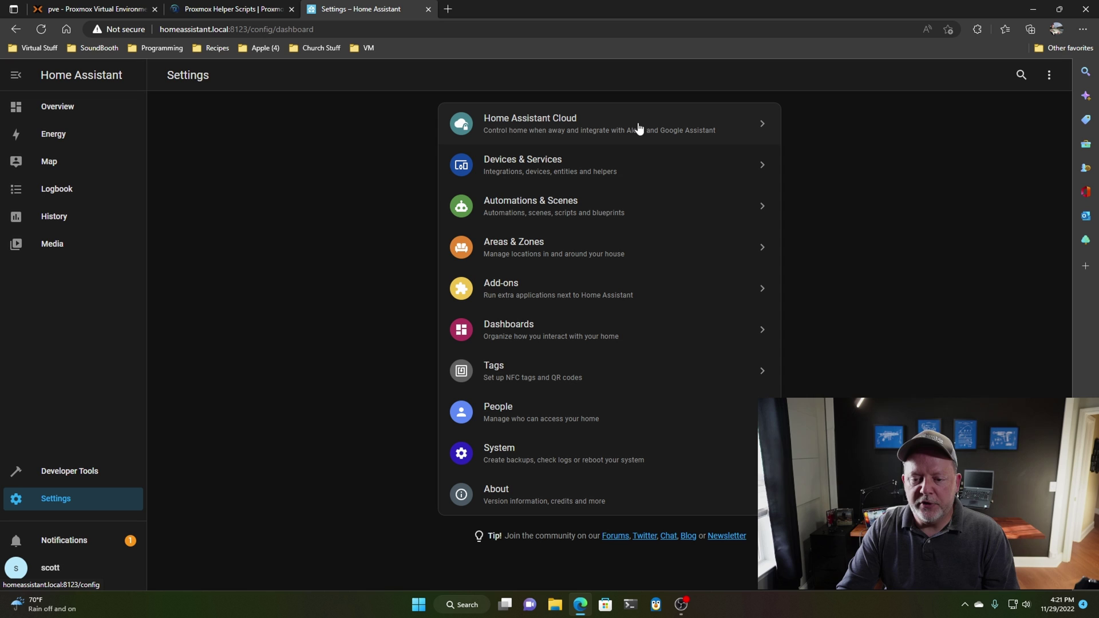
# - Open Devices & Services, switch to the Devices list, and search it for 'blink'
pyautogui.click(570, 167)
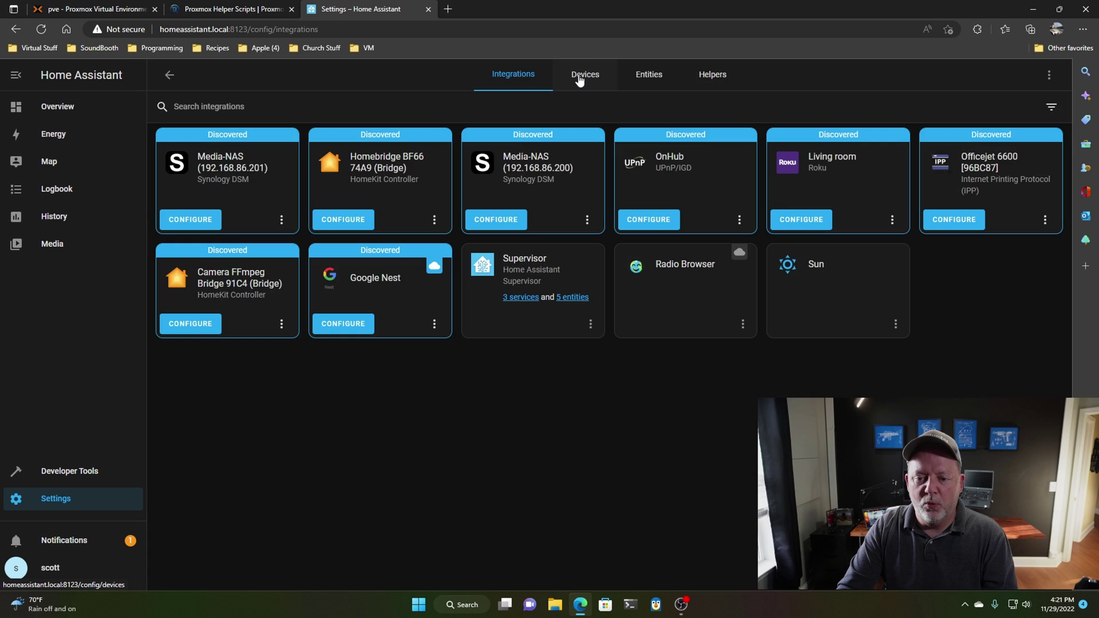
pyautogui.click(580, 81)
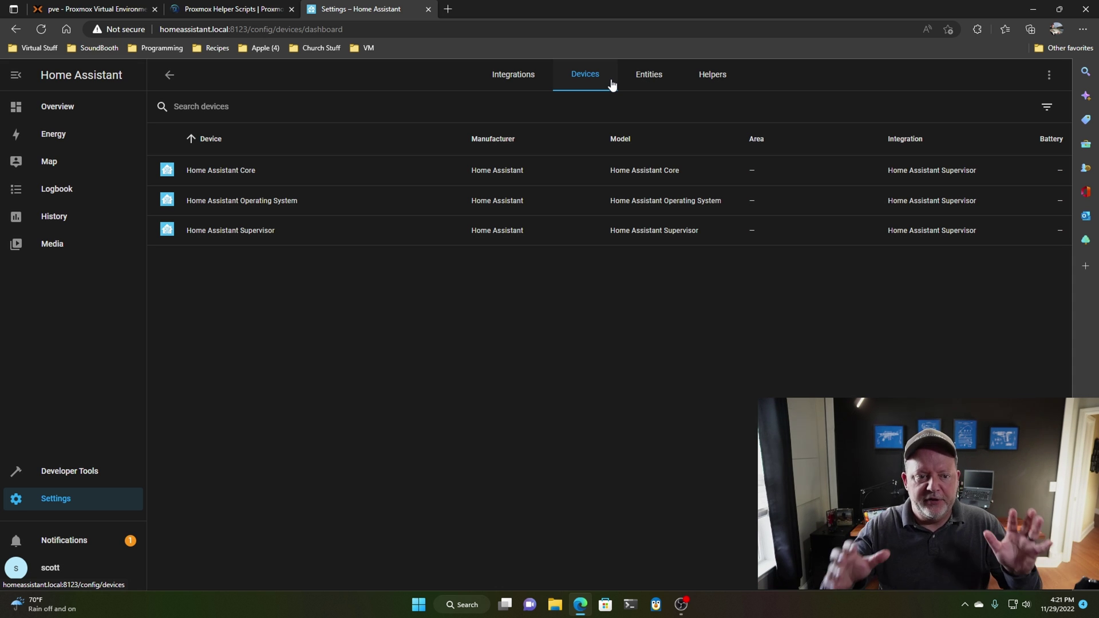
pyautogui.click(546, 88)
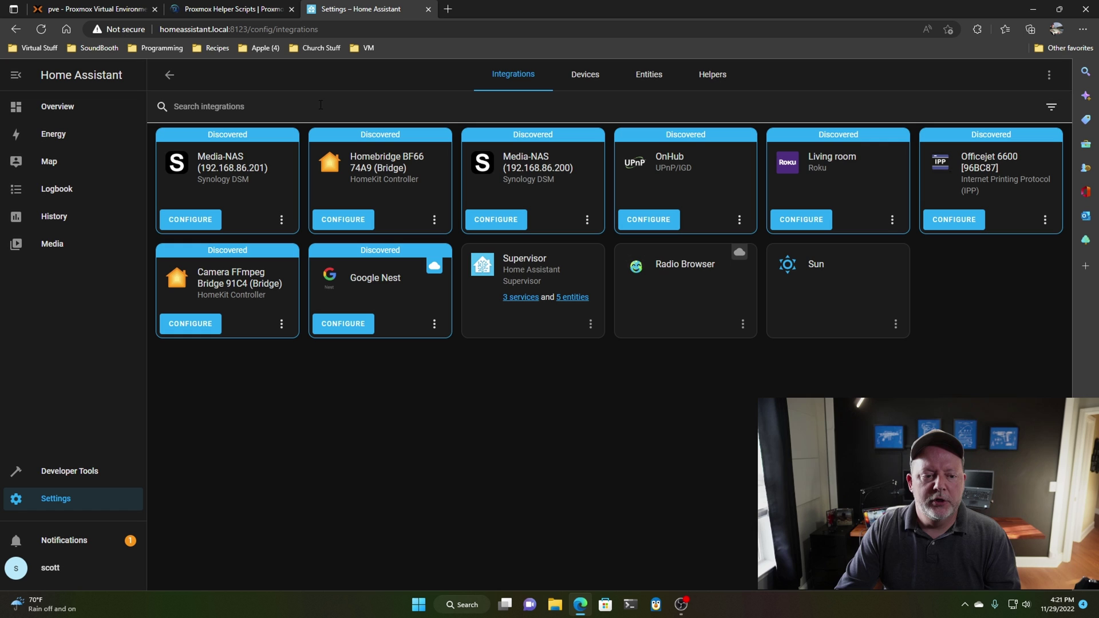
pyautogui.click(577, 77)
pyautogui.click(371, 106)
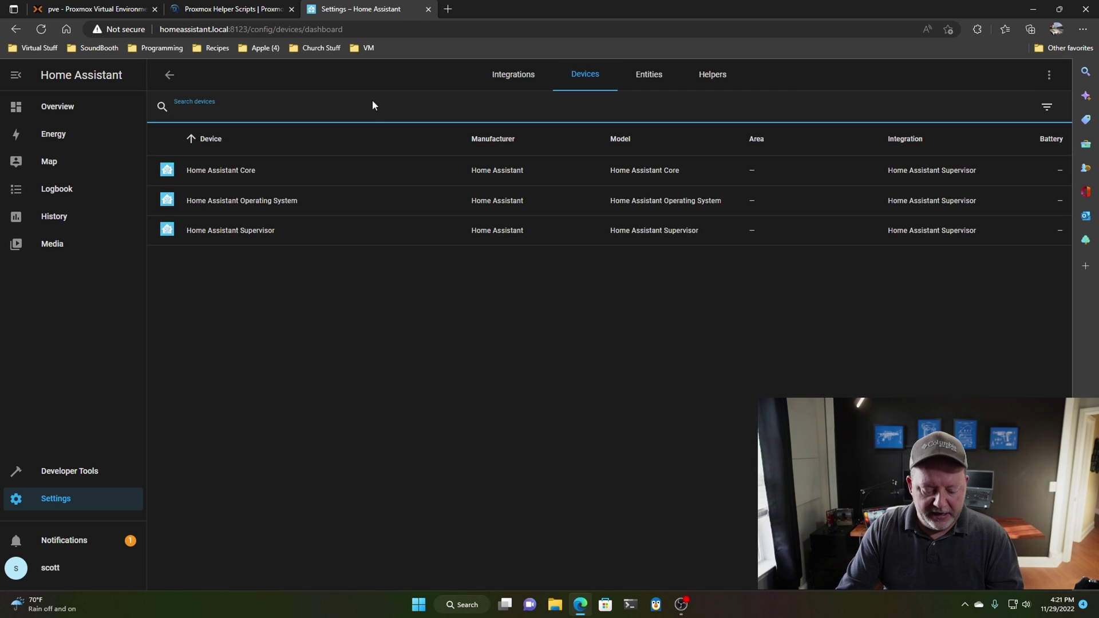
# - Start a new integration and search the brand list for 'blink'
pyautogui.write('blink')
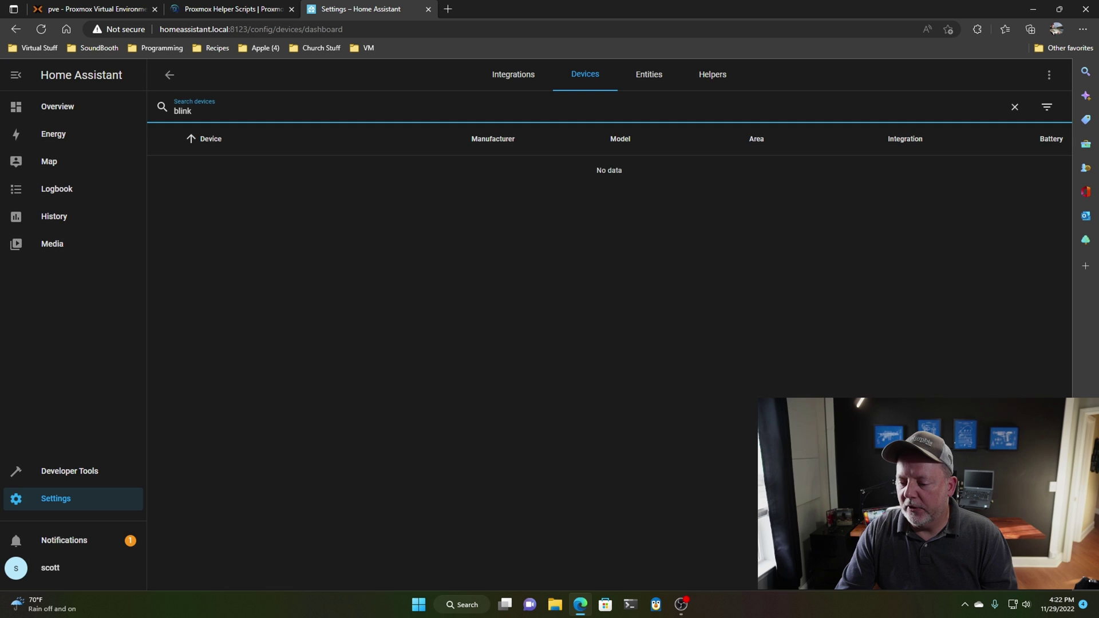
pyautogui.click(1016, 567)
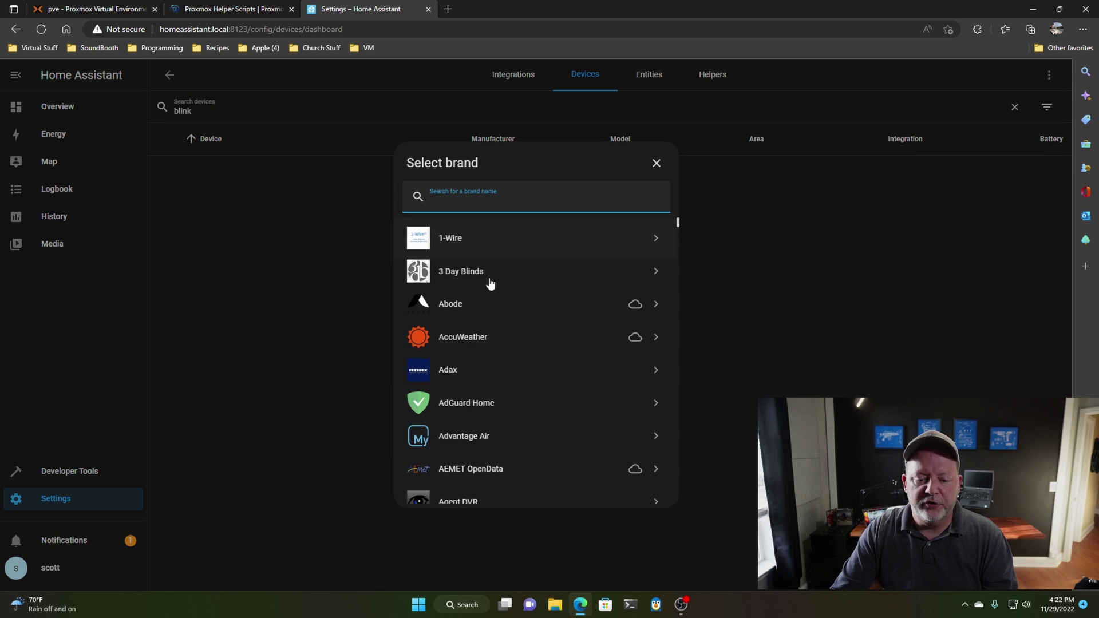
pyautogui.click(679, 223)
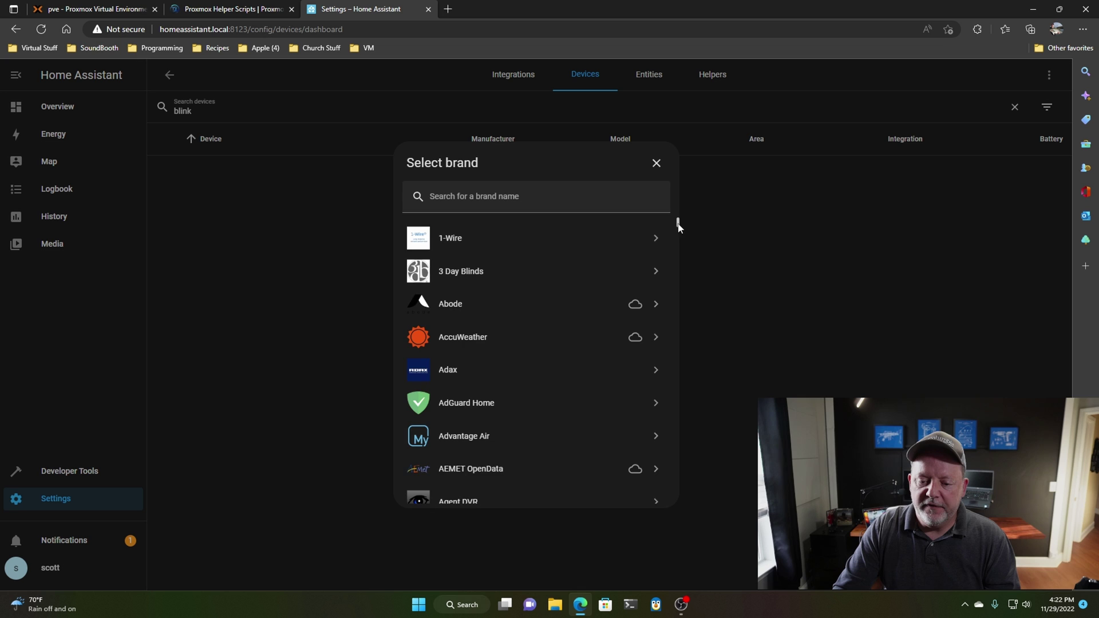
pyautogui.moveTo(678, 225); pyautogui.dragTo(667, 216)
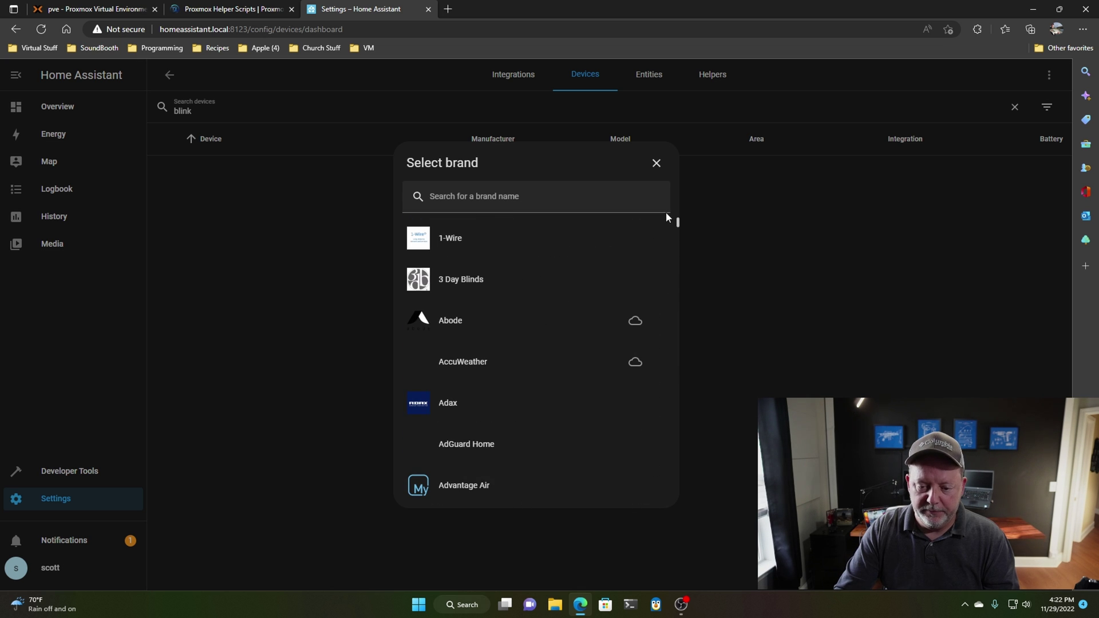
pyautogui.click(574, 197)
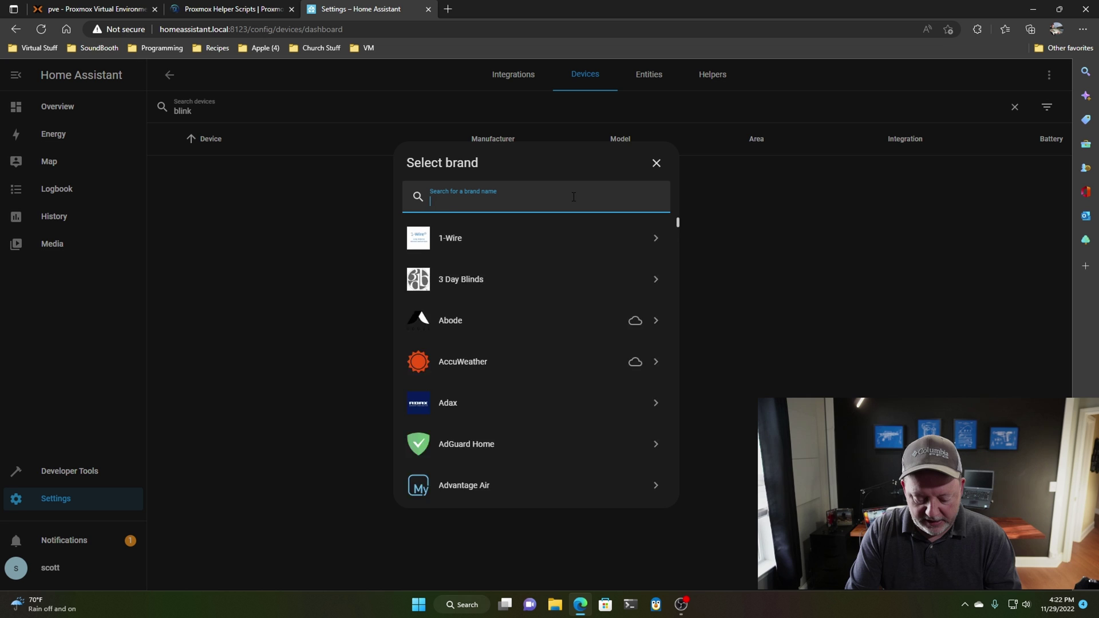
pyautogui.write('blink')
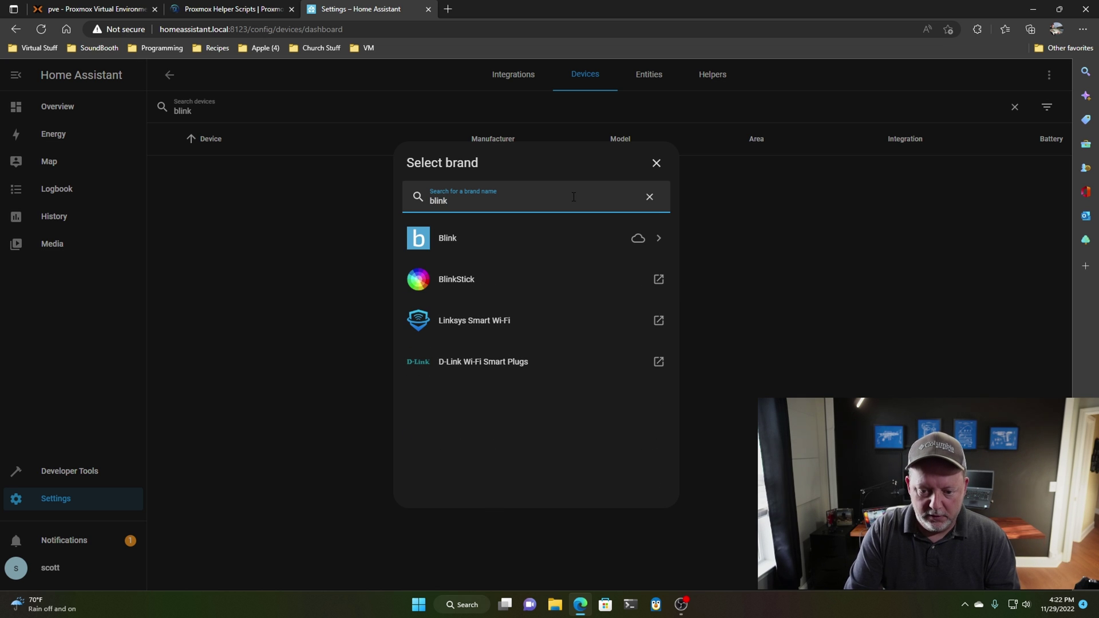
# - Choose Blink and sign in with the Blink account's e-mail and password
pyautogui.click(530, 238)
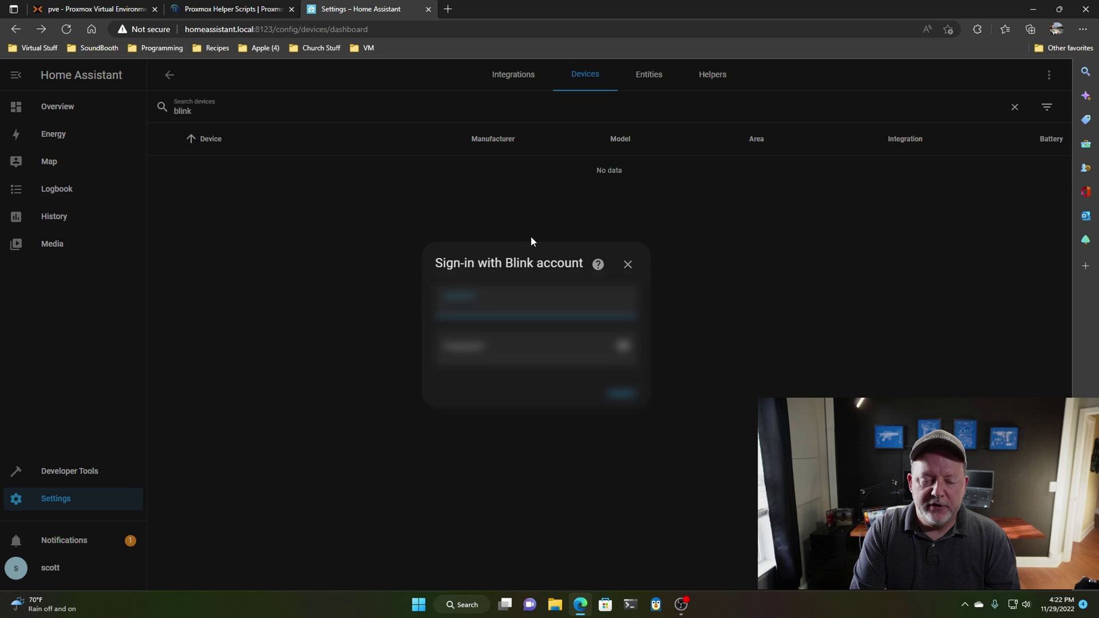
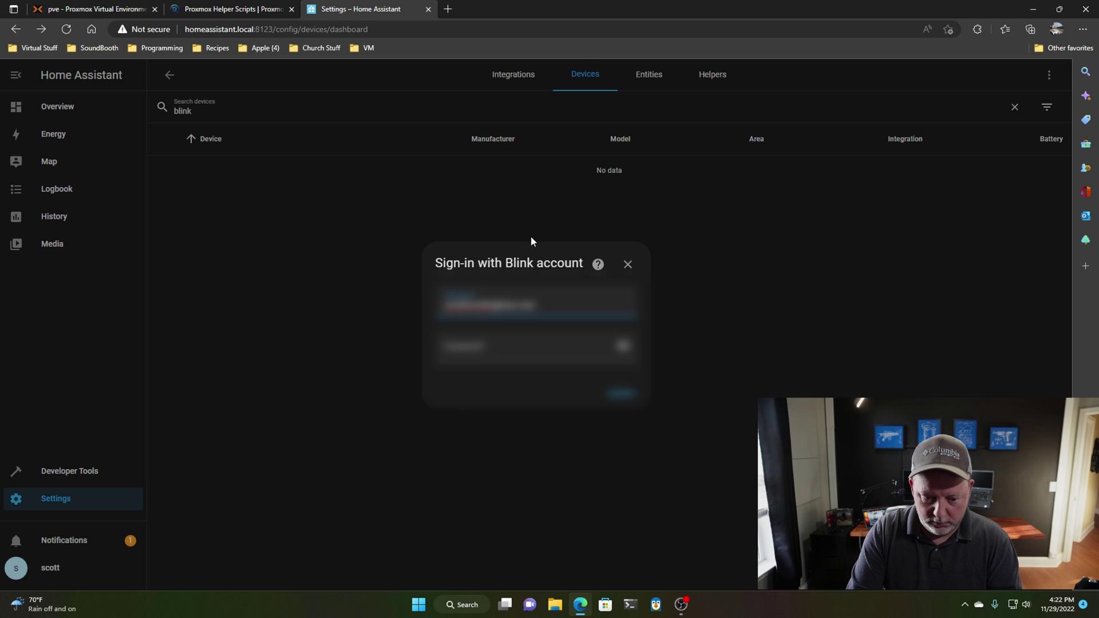
pyautogui.press('Tab')
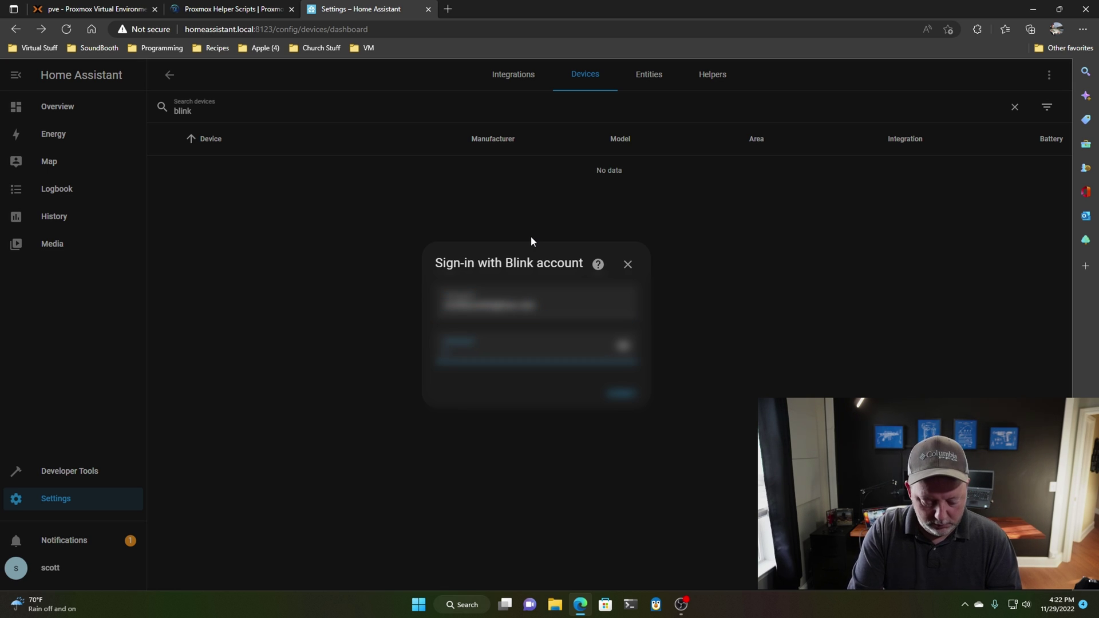
pyautogui.write('*')
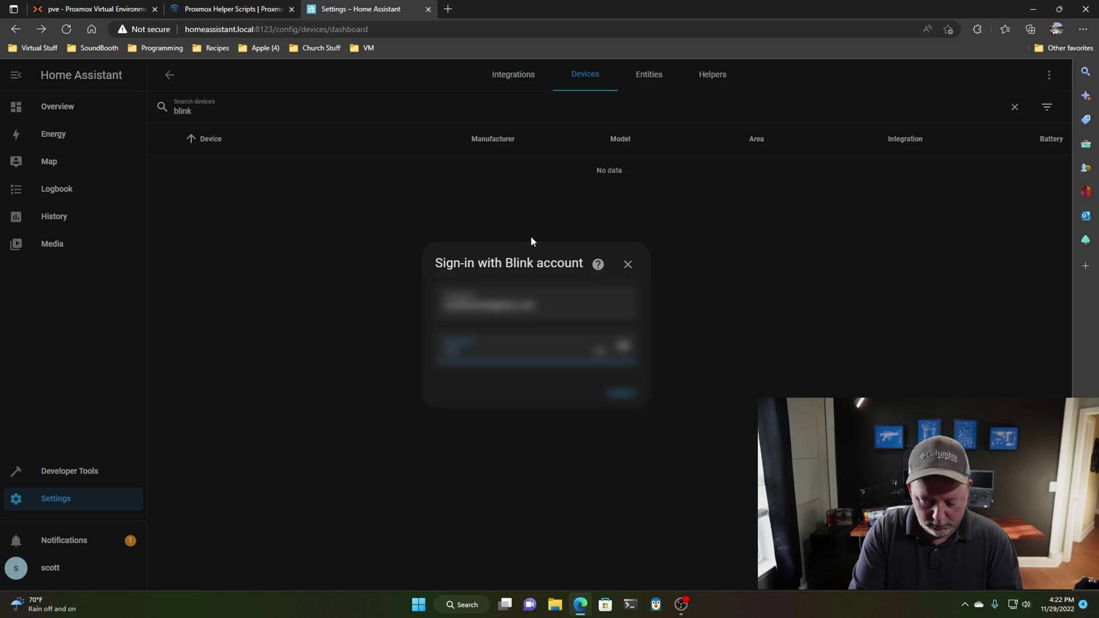
pyautogui.press('Return')
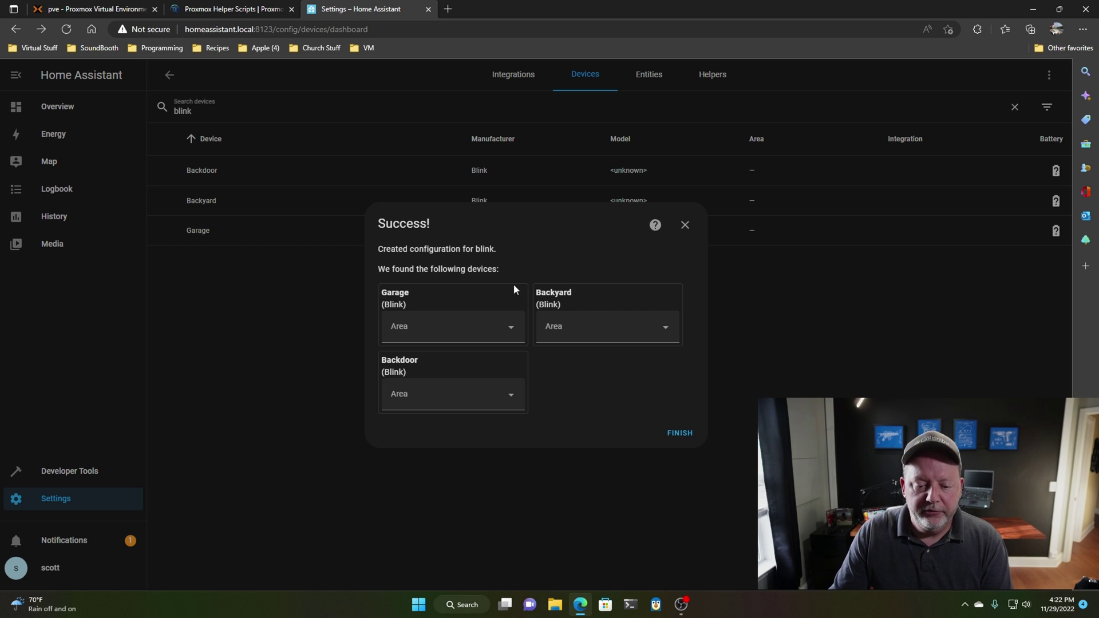
# - Finish the Blink setup for Garage, Backyard and Backdoor cameras without assigning an area
pyautogui.click(513, 335)
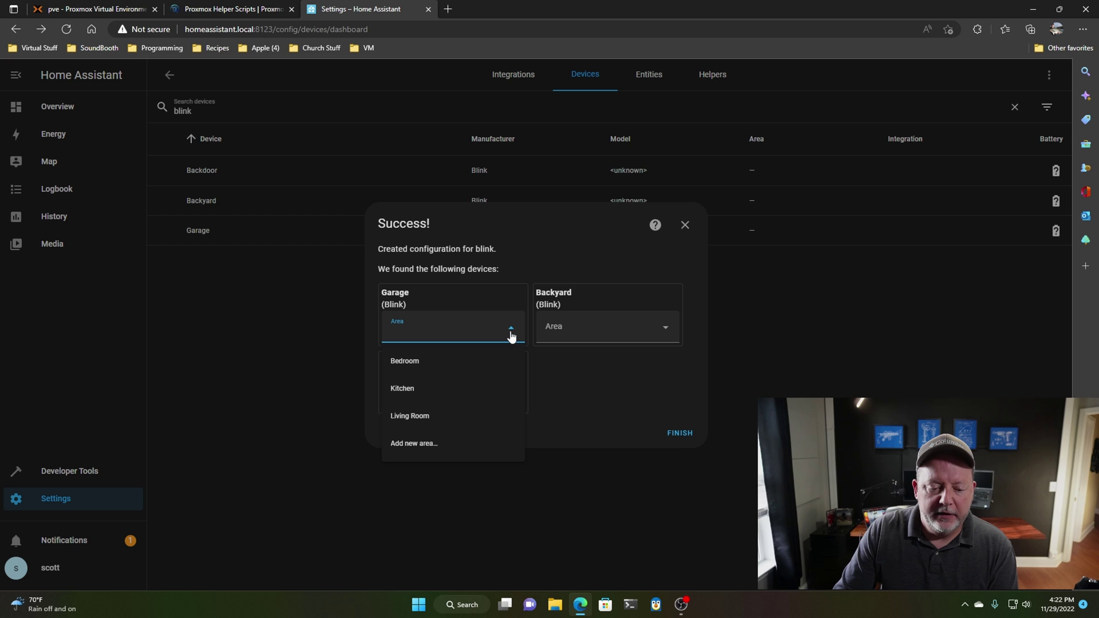
pyautogui.click(512, 331)
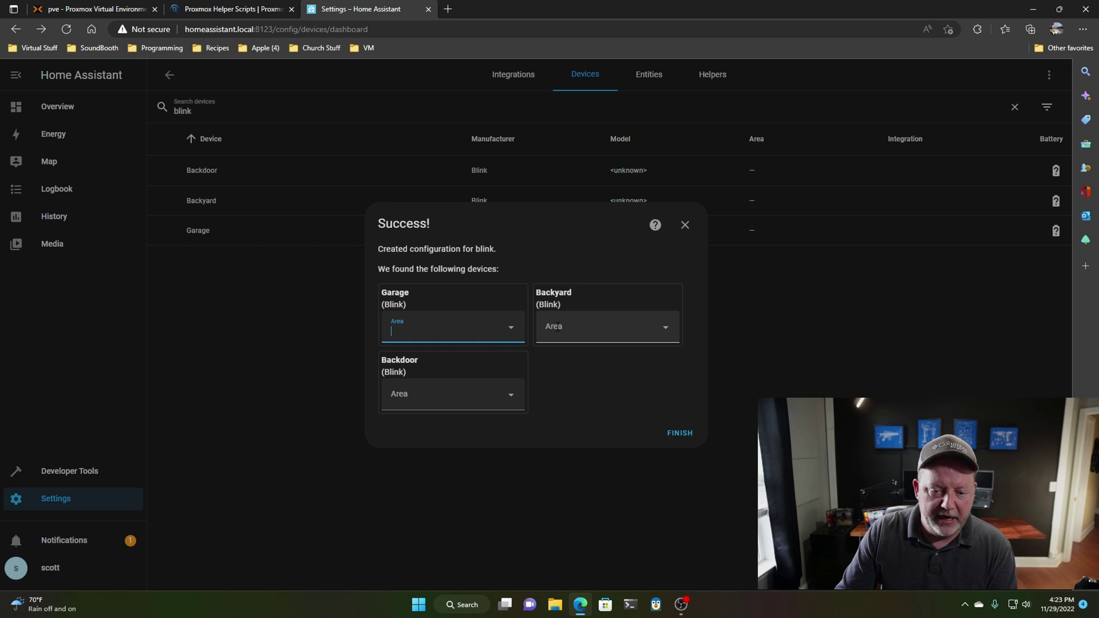
pyautogui.click(671, 432)
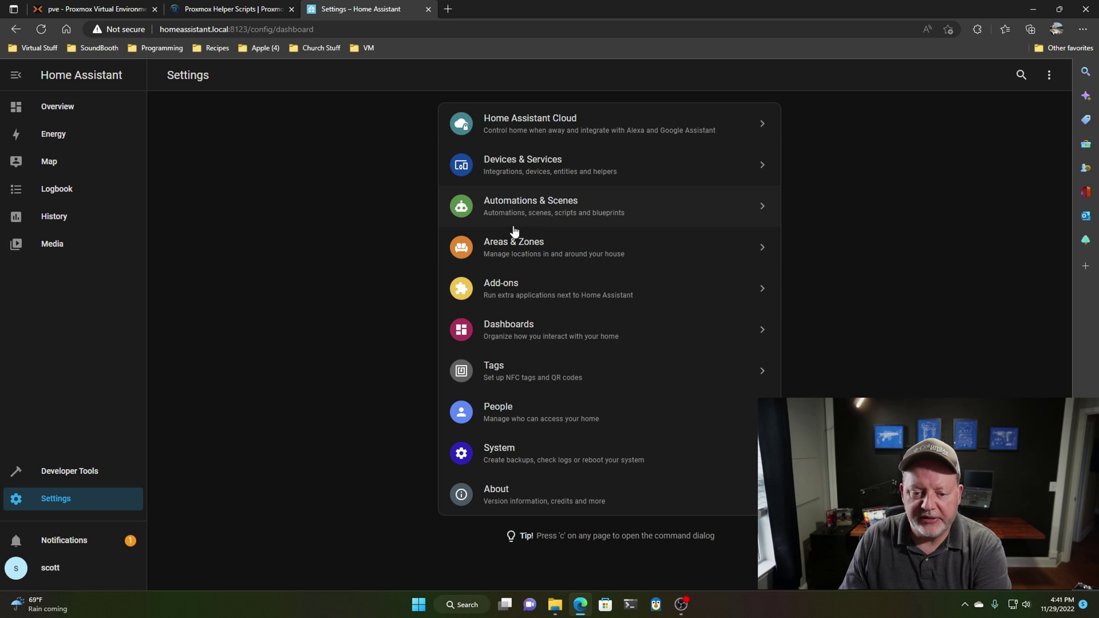
# - Open the Overview dashboard from the Dashboards page to view the Blink camera cards
pyautogui.click(525, 329)
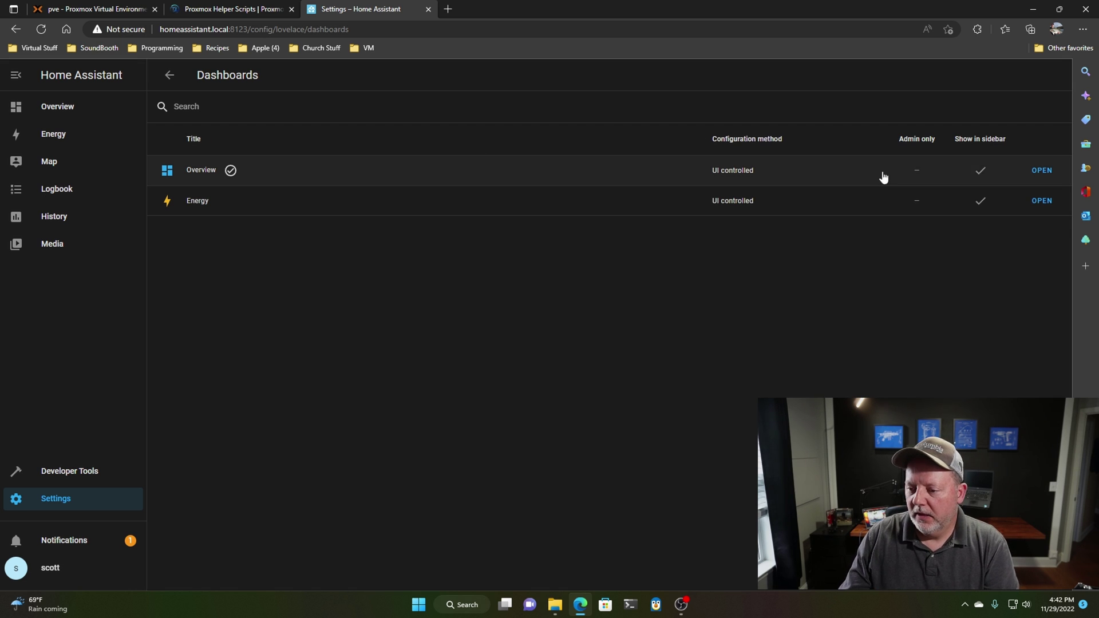
pyautogui.click(1041, 172)
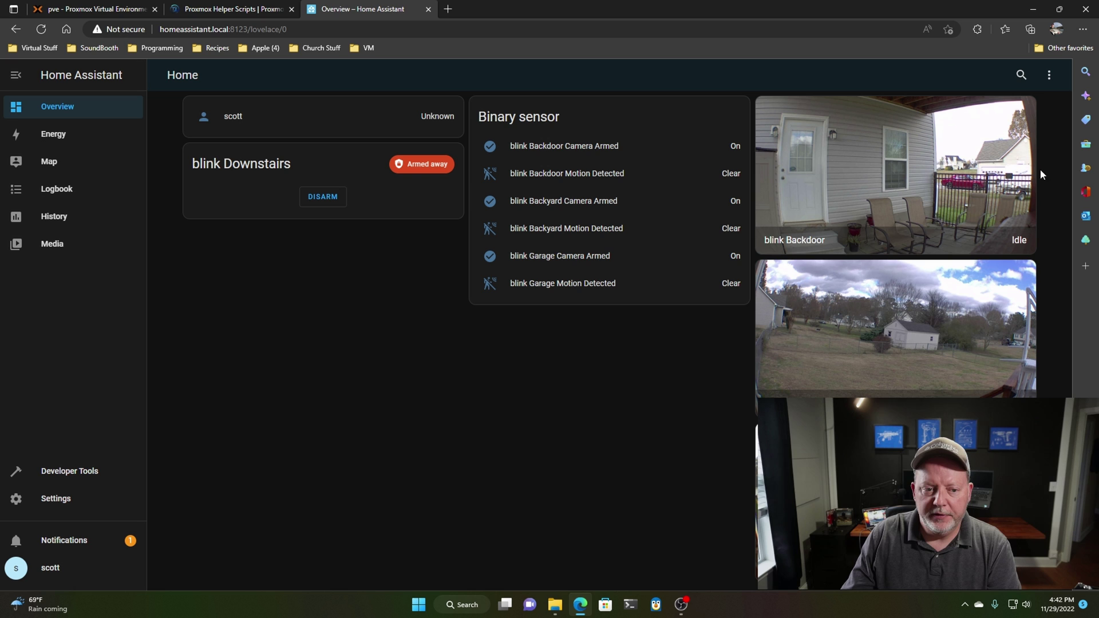